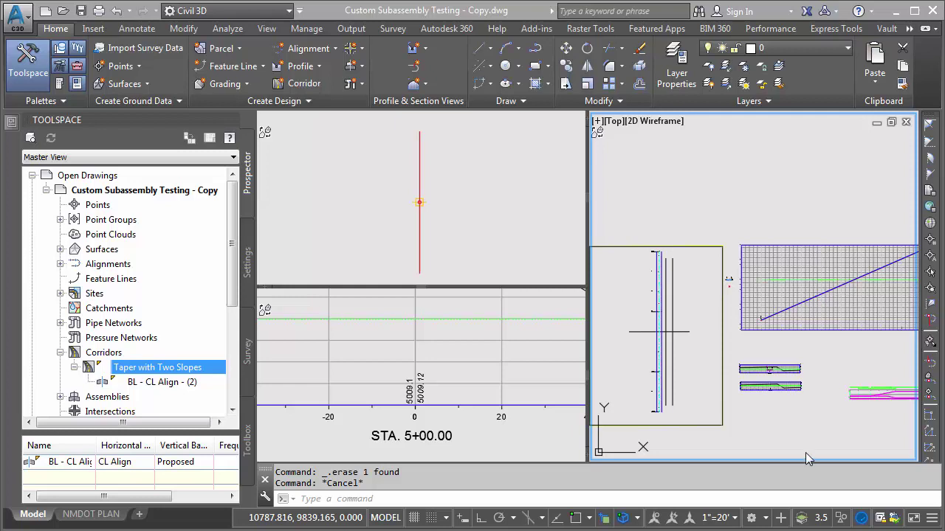
# Examine the centerline alignment and its left and right offset alignments in the plan view
pyautogui.scroll(2, 649, 356)
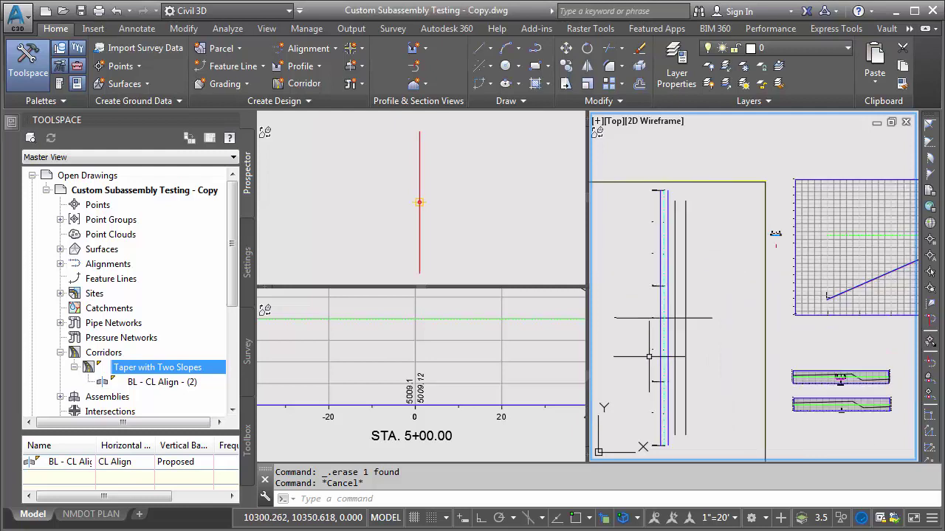
pyautogui.scroll(2, 649, 356)
pyautogui.scroll(2, 693, 263)
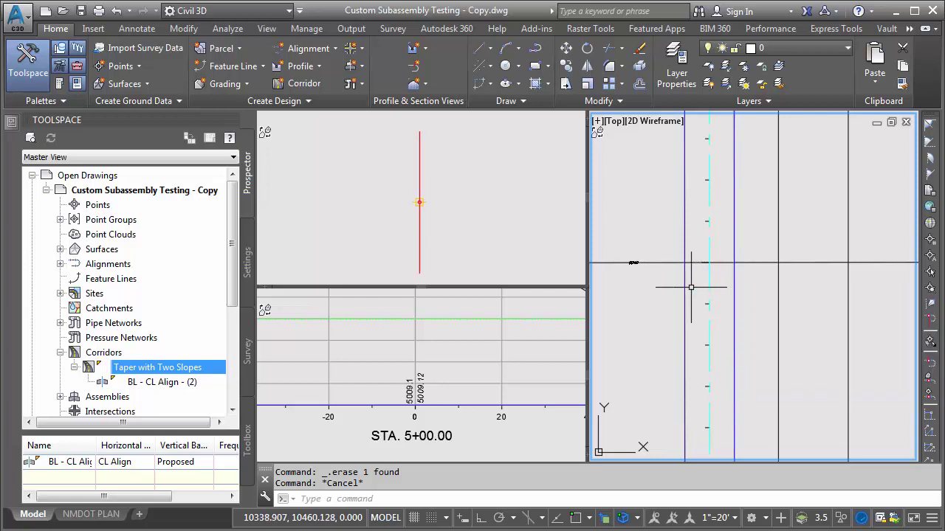
pyautogui.scroll(-3, 657, 299)
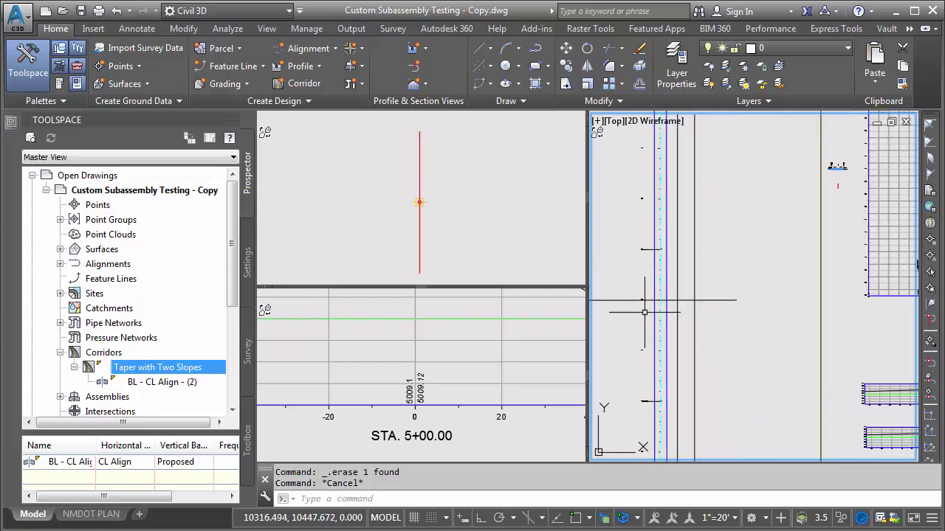
pyautogui.scroll(-2, 664, 318)
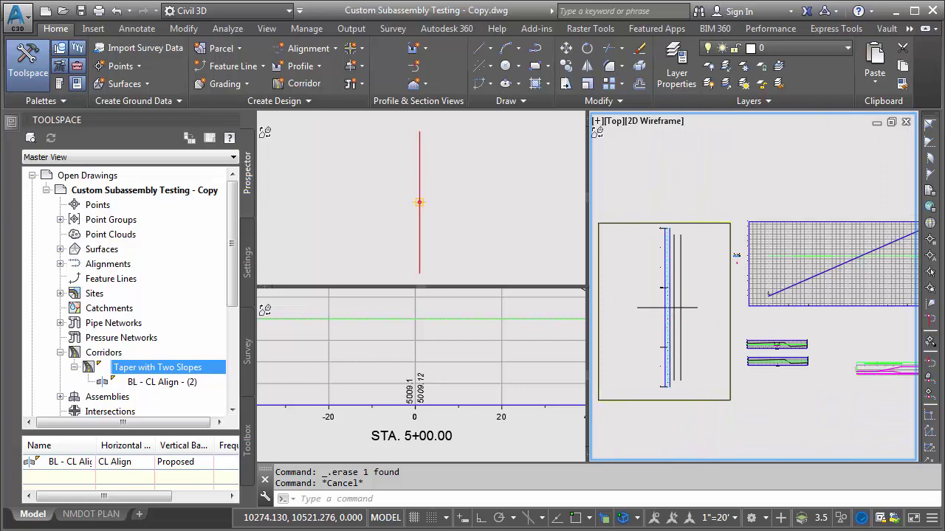
pyautogui.scroll(5, 687, 307)
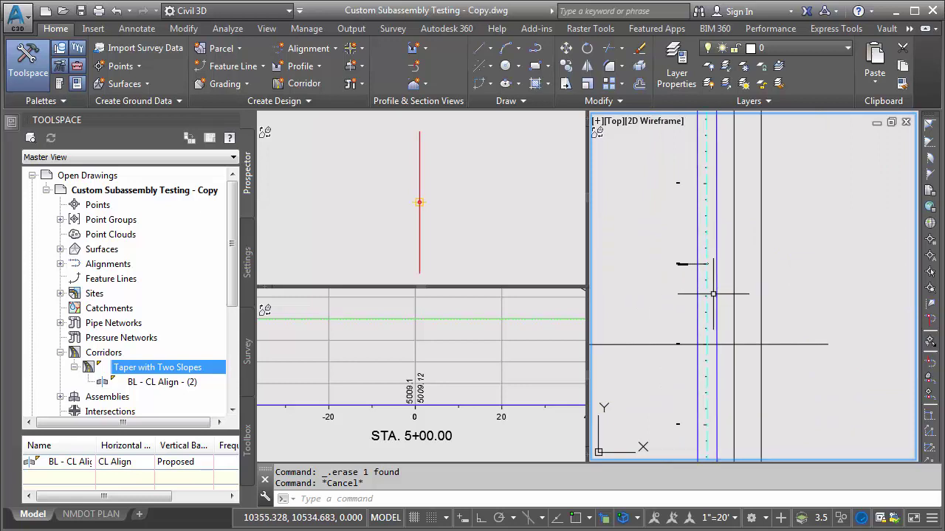
pyautogui.moveTo(720, 293)
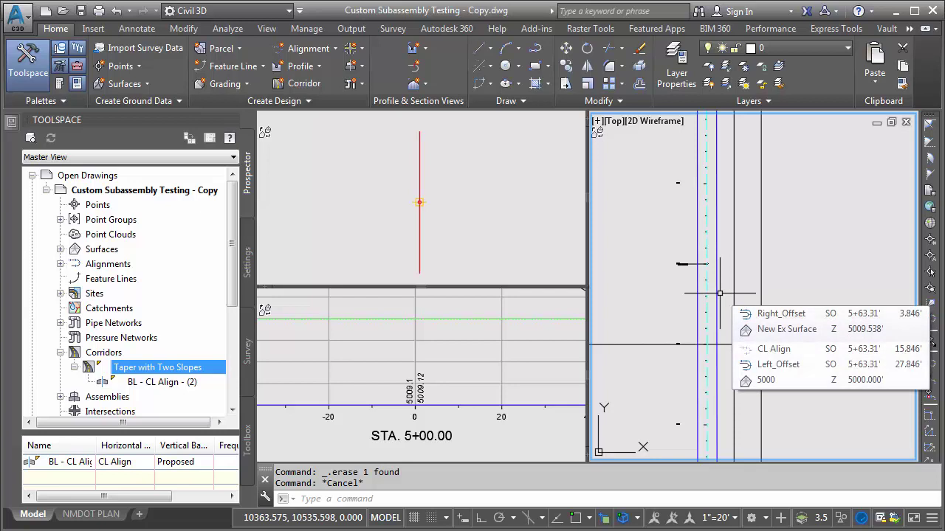
pyautogui.scroll(-5, 727, 307)
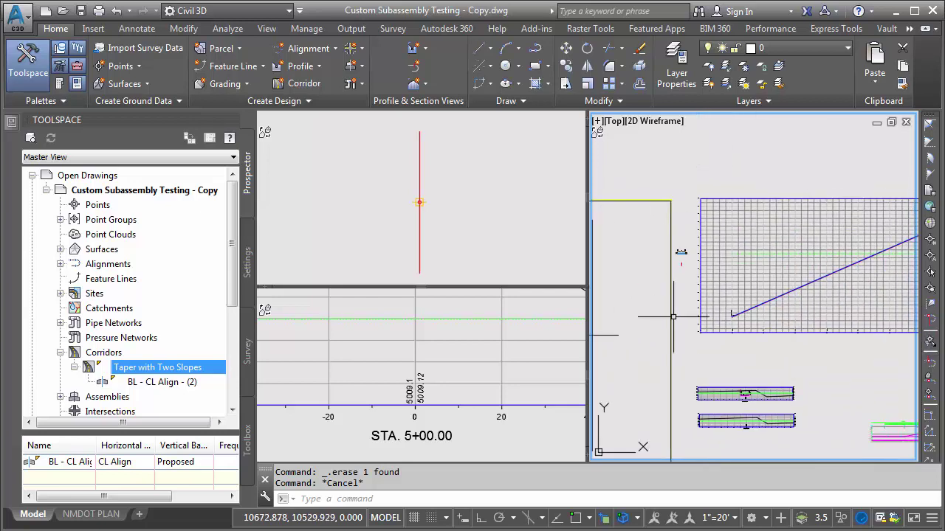
# Examine the centerline and gutter profiles in the profile view and identify the lowest one
pyautogui.scroll(4, 848, 271)
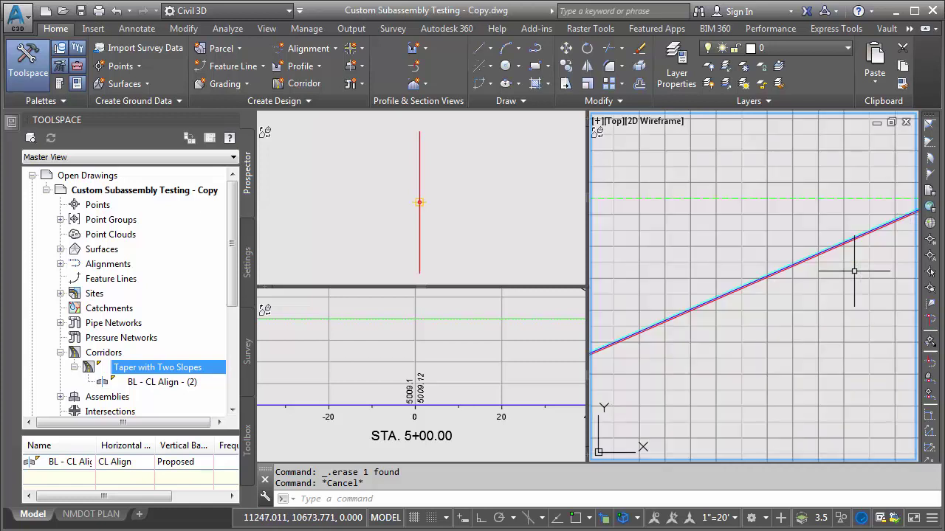
pyautogui.scroll(2, 728, 281)
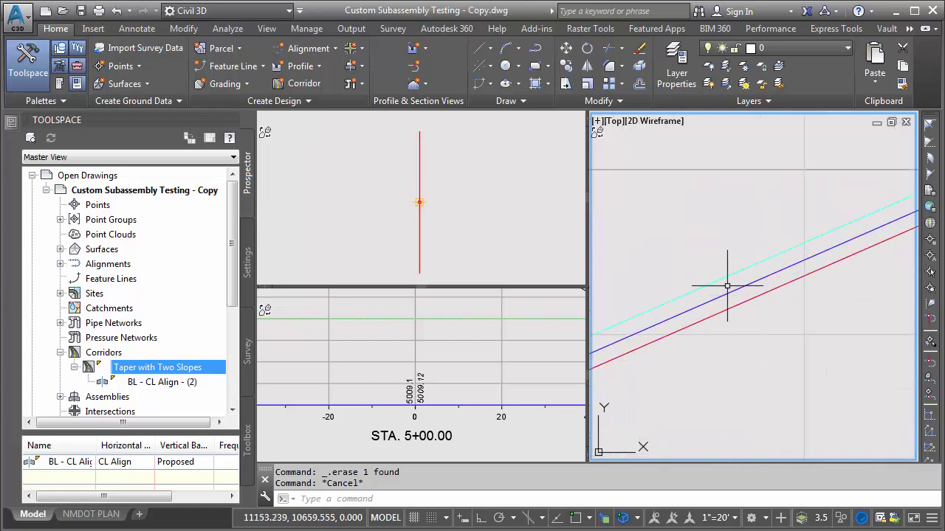
pyautogui.scroll(2, 726, 279)
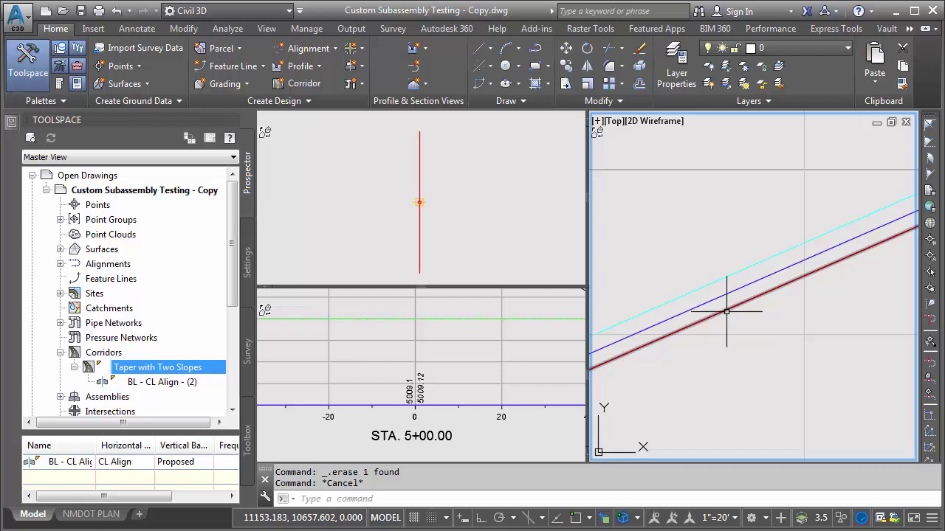
pyautogui.moveTo(726, 311)
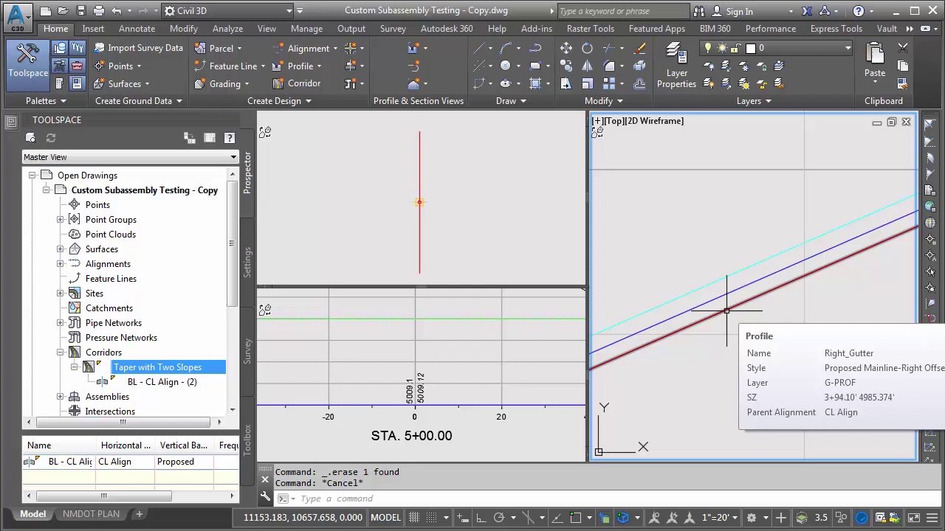
pyautogui.scroll(-4, 718, 321)
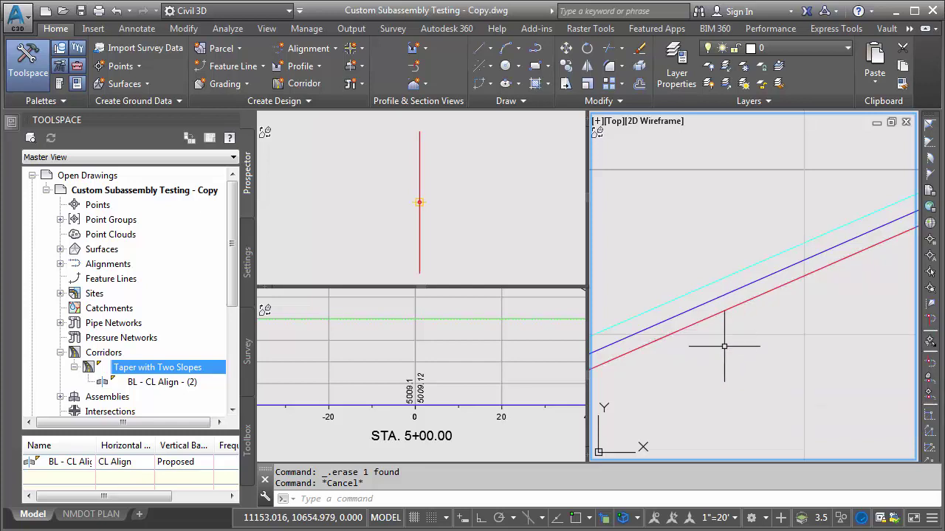
pyautogui.scroll(-3, 691, 356)
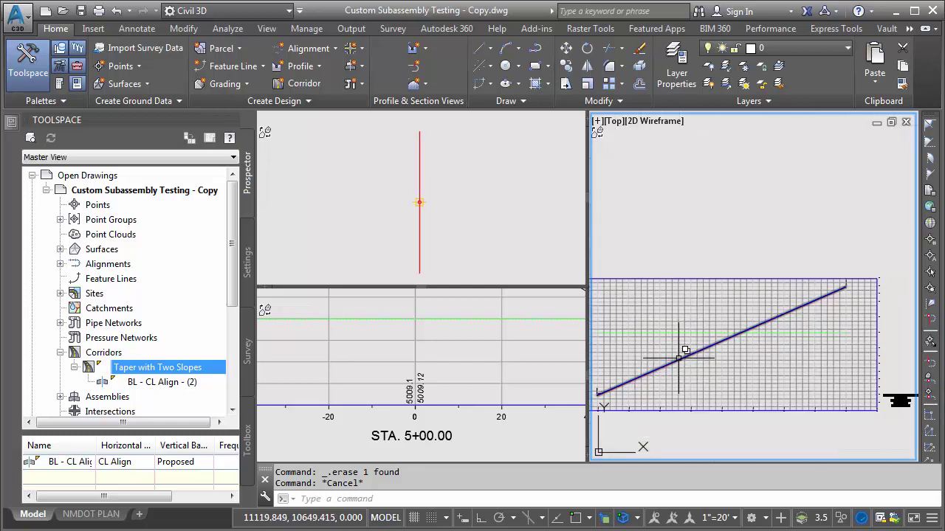
pyautogui.scroll(-2, 678, 358)
pyautogui.scroll(-2, 737, 351)
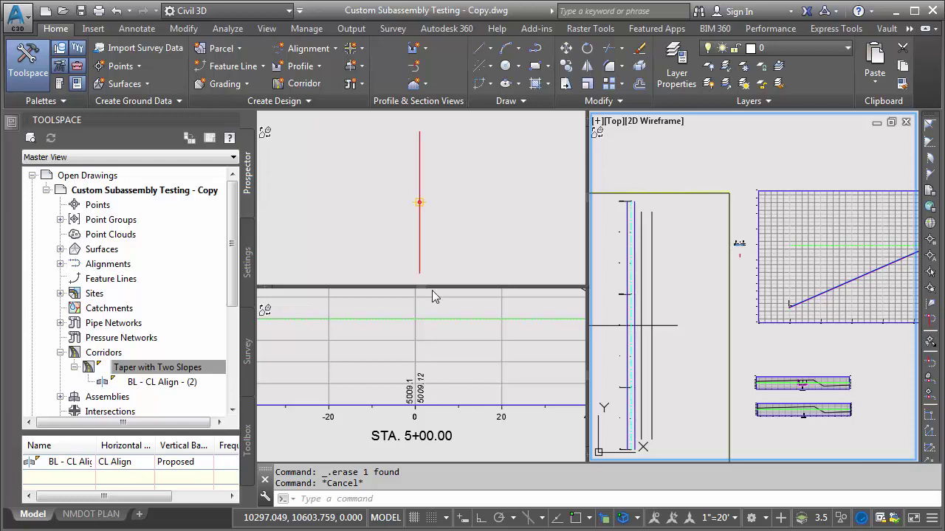
# Activate the assembly viewport and display the Imperial Generic subassemblies in the tool palettes
pyautogui.click(381, 239)
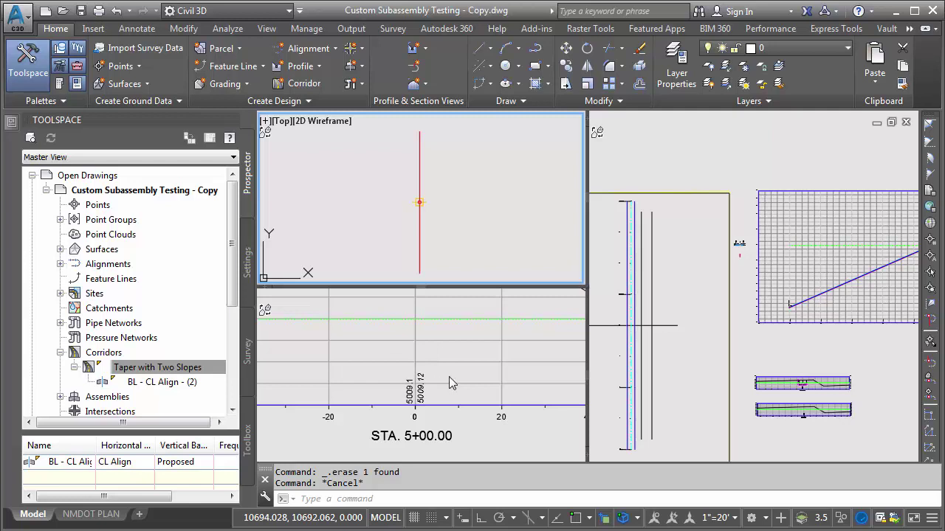
pyautogui.click(60, 84)
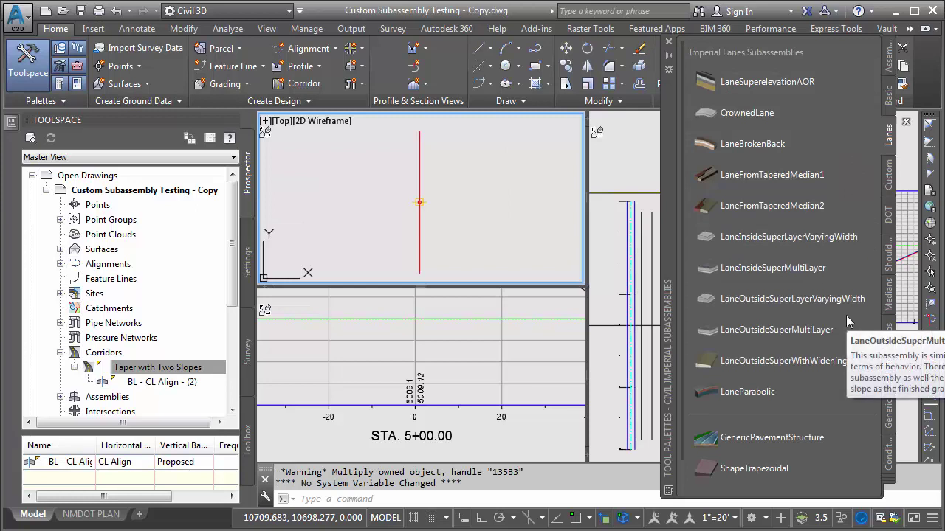
pyautogui.click(775, 267)
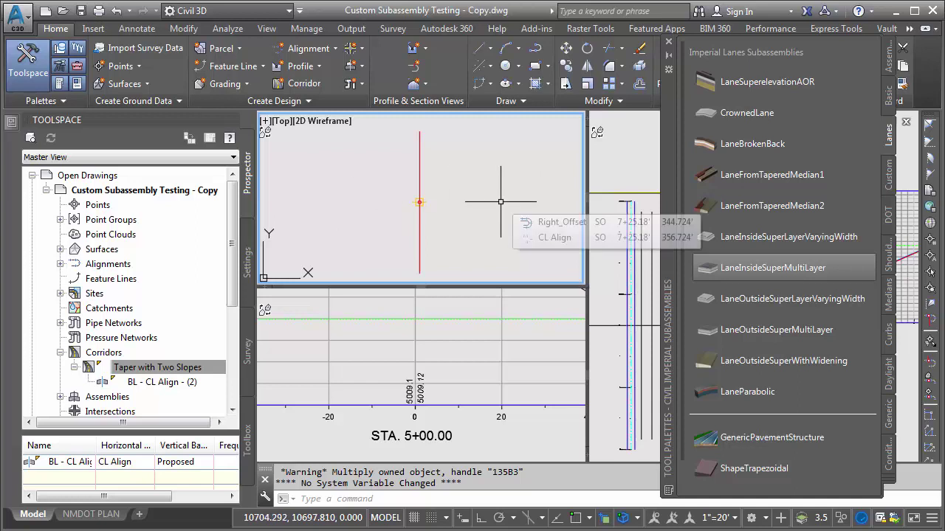
pyautogui.click(888, 416)
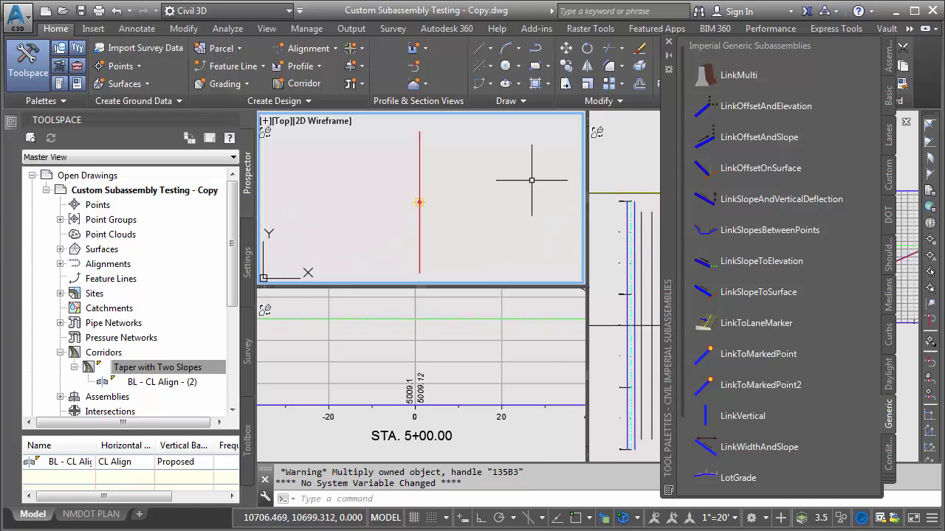
pyautogui.moveTo(532, 180)
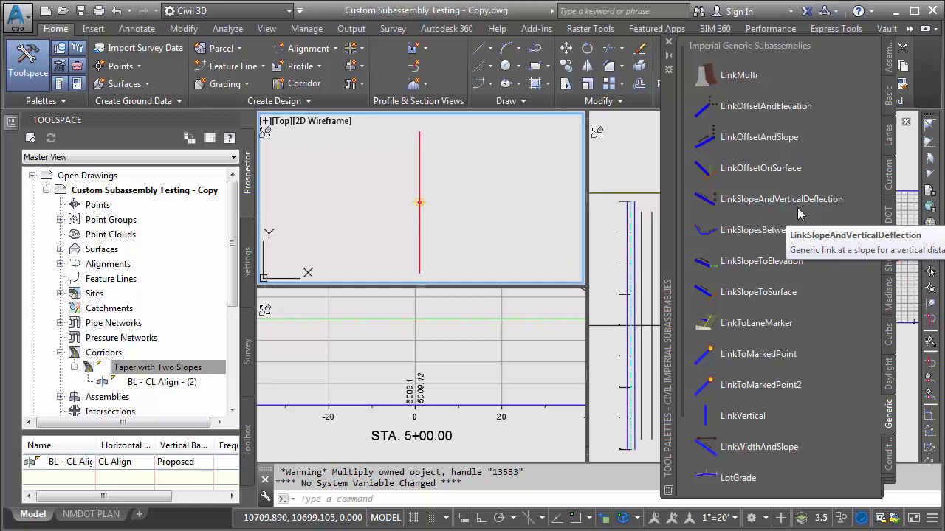
# Attach a LinkOffsetAndSlope subassembly with a 12' offset from baseline to the assembly's center point
pyautogui.click(740, 140)
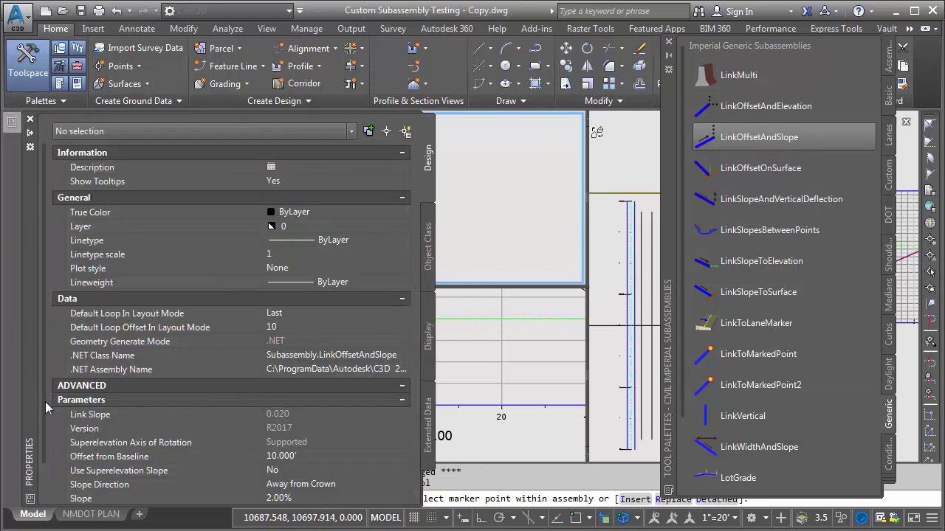
pyautogui.scroll(-1, 45, 401)
pyautogui.click(307, 412)
pyautogui.write('12')
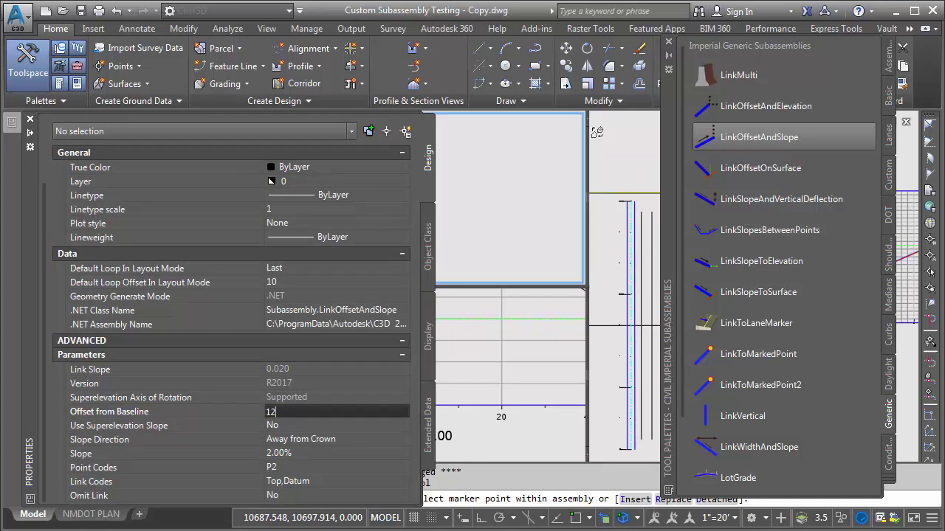
pyautogui.click(307, 426)
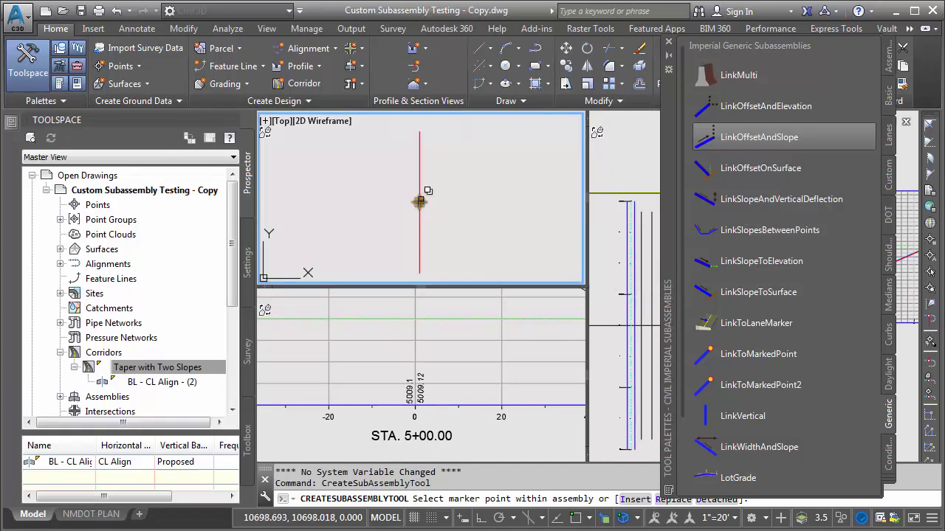
pyautogui.moveTo(419, 201)
pyautogui.mouseDown(button='middle')
pyautogui.moveTo(406, 211)
pyautogui.moveTo(455, 223)
pyautogui.mouseUp(button='middle')
pyautogui.press('Escape')
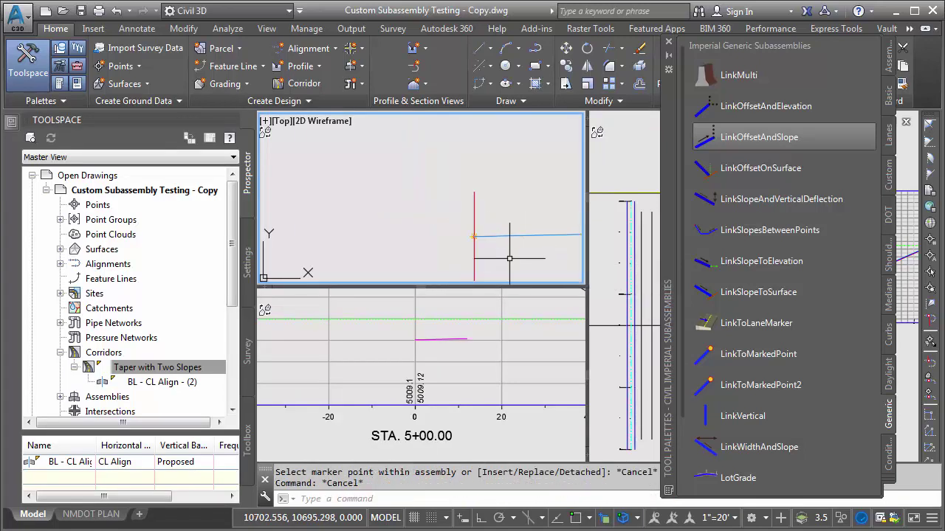
pyautogui.moveTo(506, 255)
pyautogui.mouseDown(button='middle')
pyautogui.moveTo(453, 259)
pyautogui.moveTo(446, 251)
pyautogui.mouseUp(button='middle')
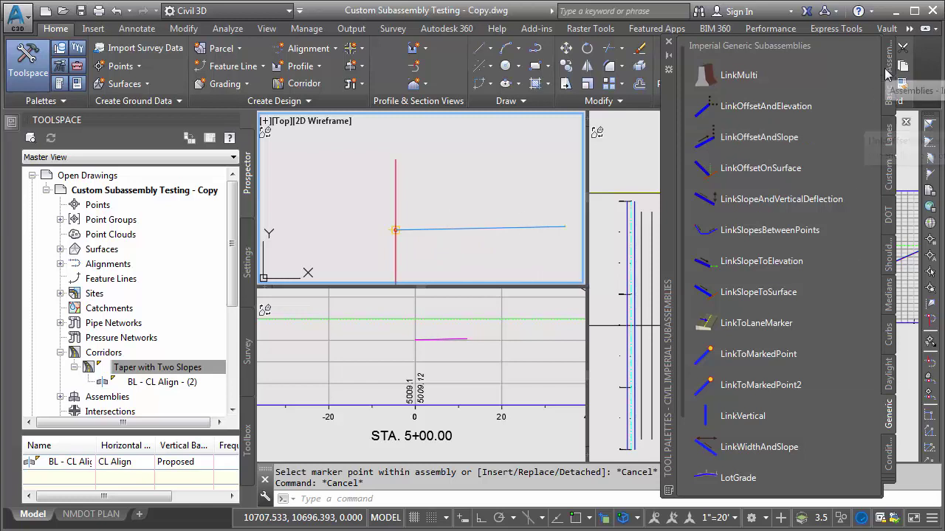
# Attach a LaneSuperelevationAOR subassembly to the link's outer end, with side Left and slope direction Towards Crown
pyautogui.click(890, 139)
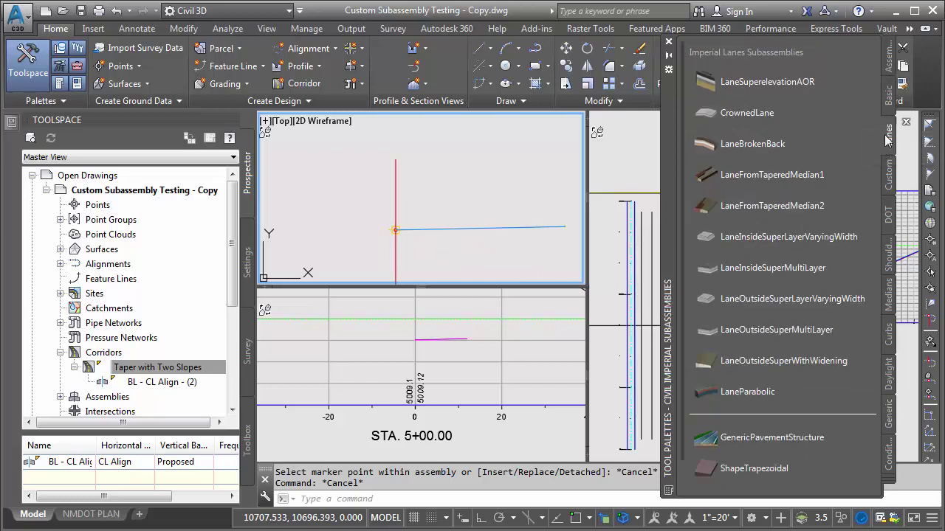
pyautogui.click(762, 85)
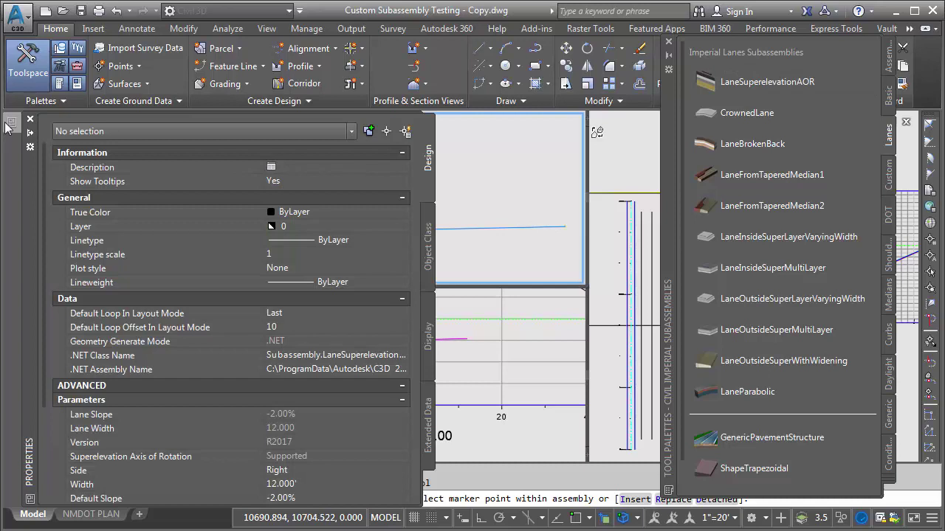
pyautogui.scroll(-3, 49, 413)
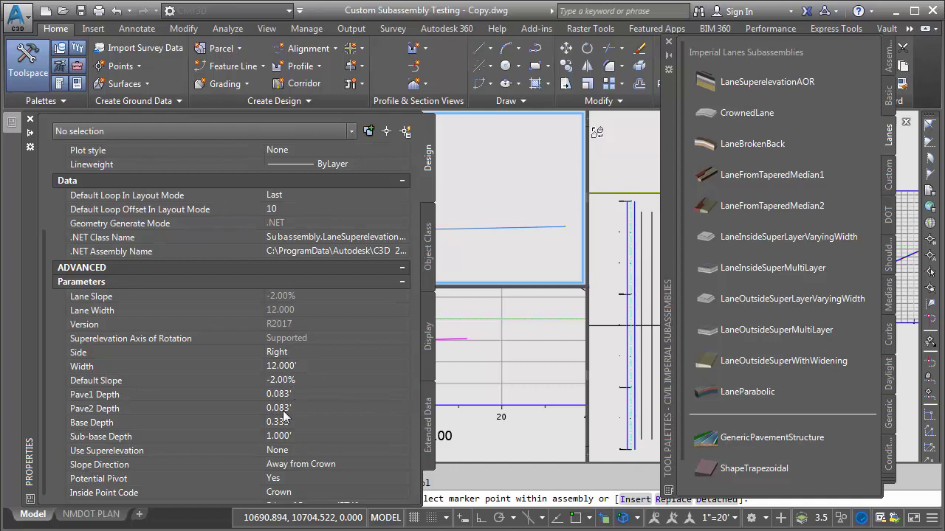
pyautogui.click(307, 466)
pyautogui.click(308, 466)
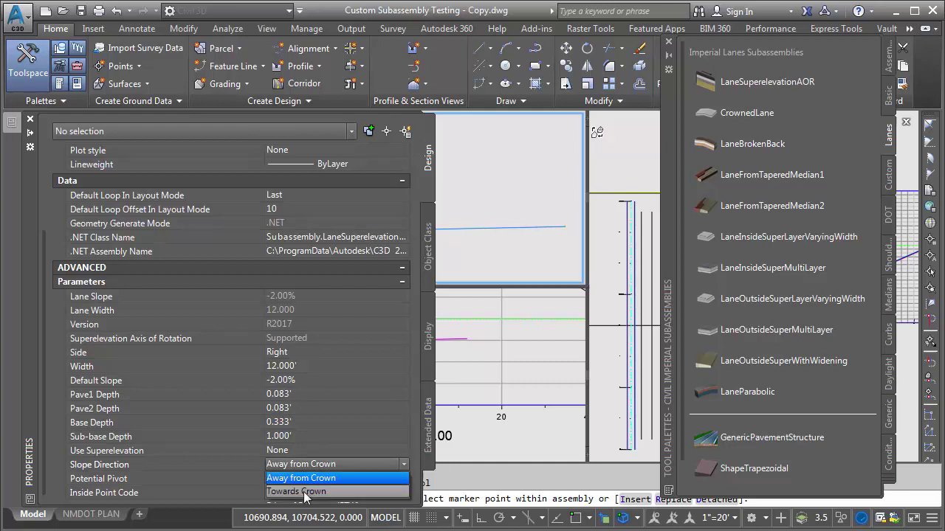
pyautogui.click(303, 491)
pyautogui.click(286, 358)
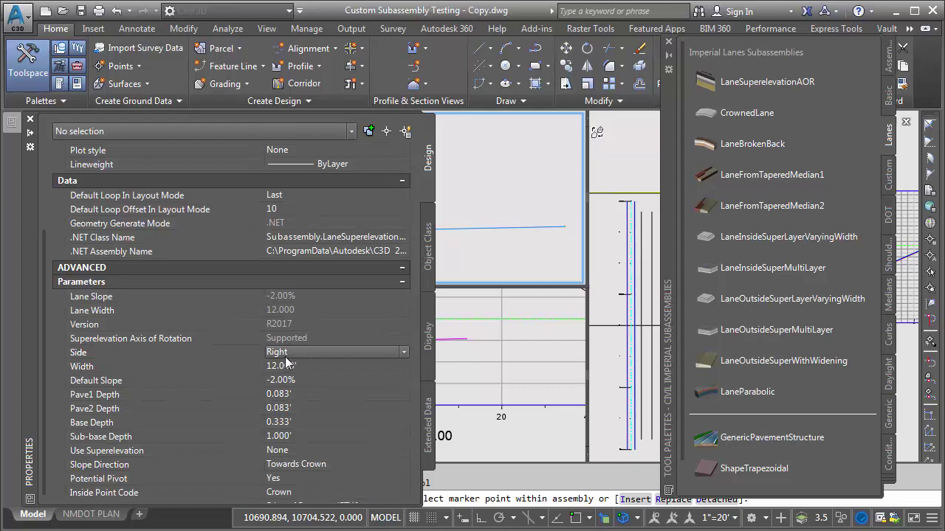
pyautogui.click(286, 360)
pyautogui.click(289, 380)
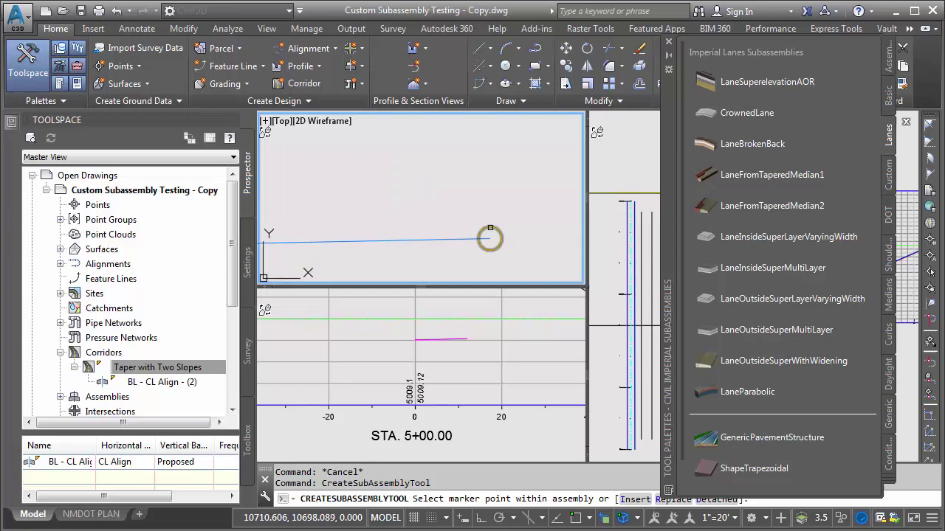
pyautogui.click(490, 238)
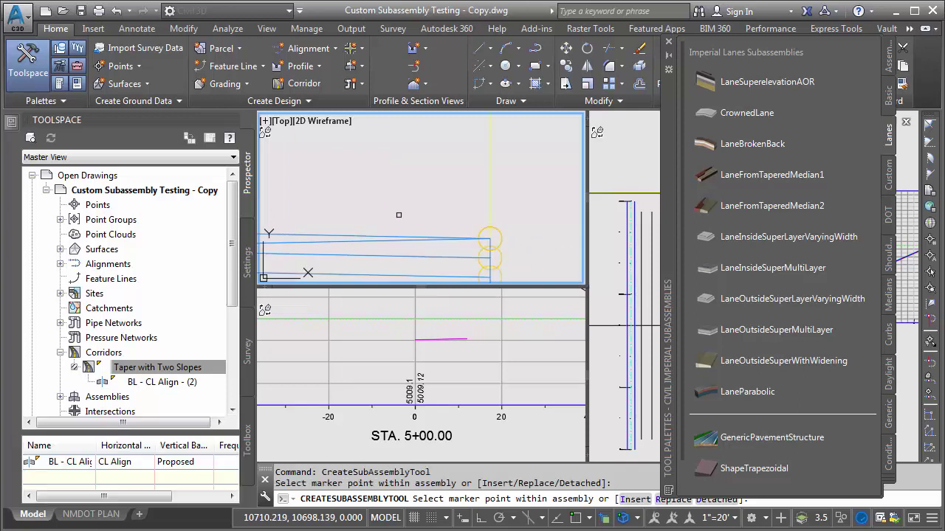
pyautogui.press('Escape')
# Set the Inside Point Code of the LaneSuperelevationAOR subassembly to Edge of Pavement(ETW)
pyautogui.scroll(3, 338, 243)
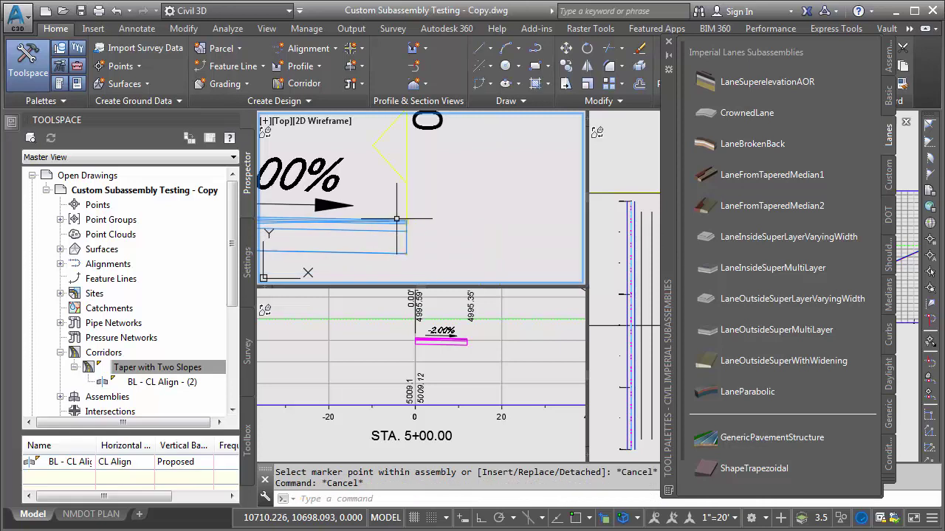
pyautogui.moveTo(338, 243); pyautogui.dragTo(422, 264, button='middle')
pyautogui.scroll(-2, 390, 259)
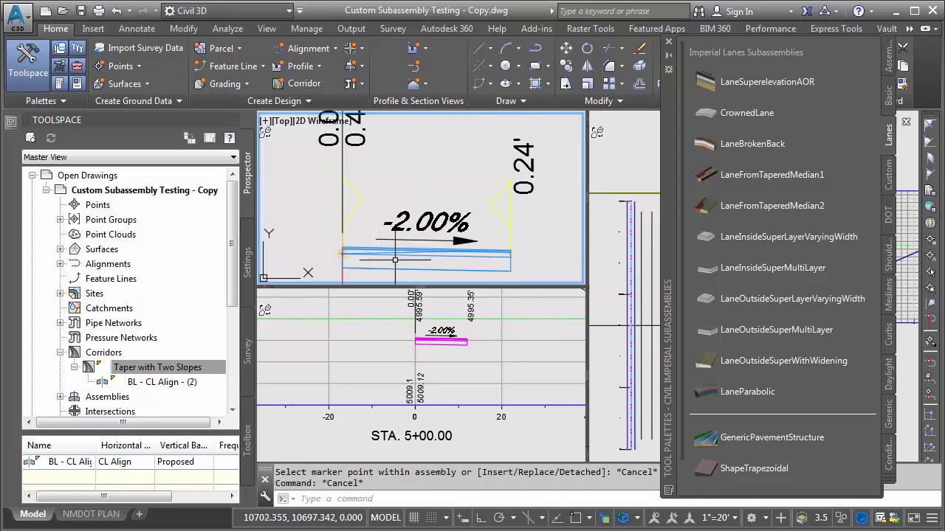
pyautogui.click(382, 267)
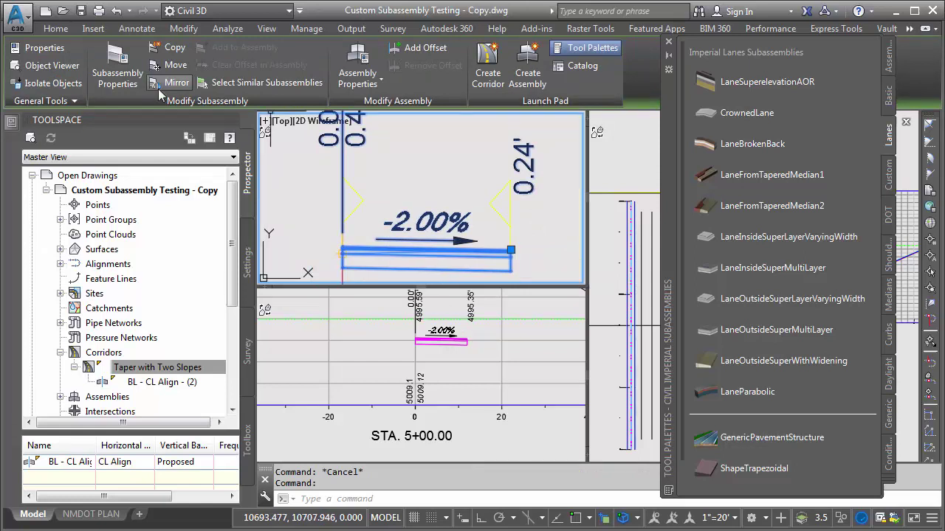
pyautogui.click(122, 75)
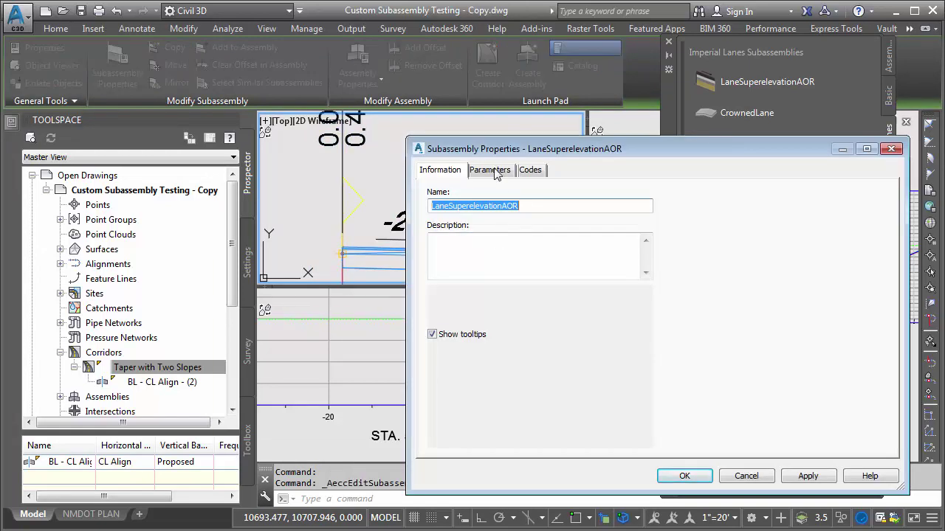
pyautogui.click(489, 170)
pyautogui.scroll(-2, 697, 251)
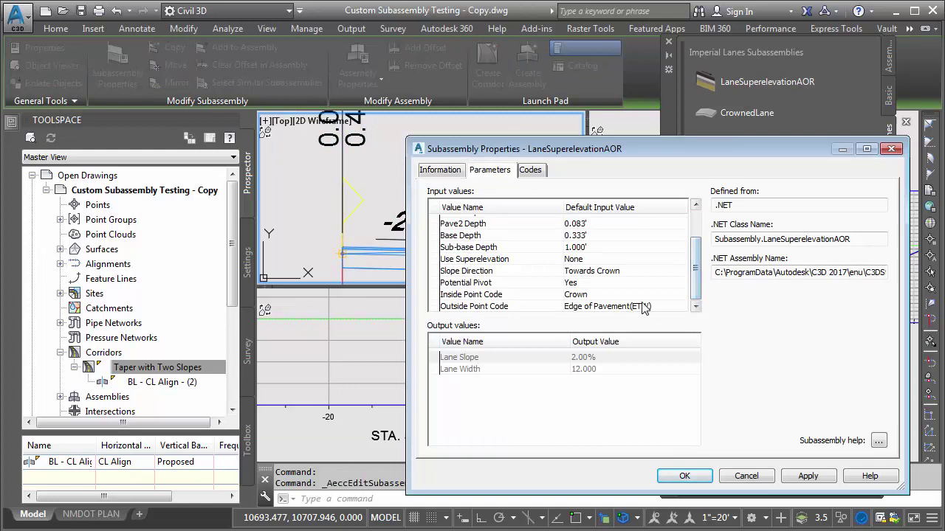
pyautogui.doubleClick(587, 295)
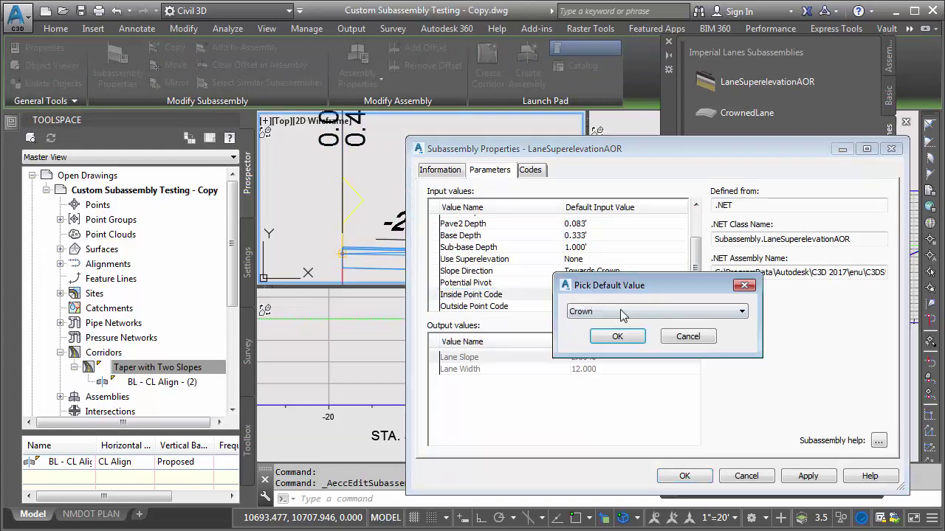
pyautogui.click(621, 311)
pyautogui.click(620, 333)
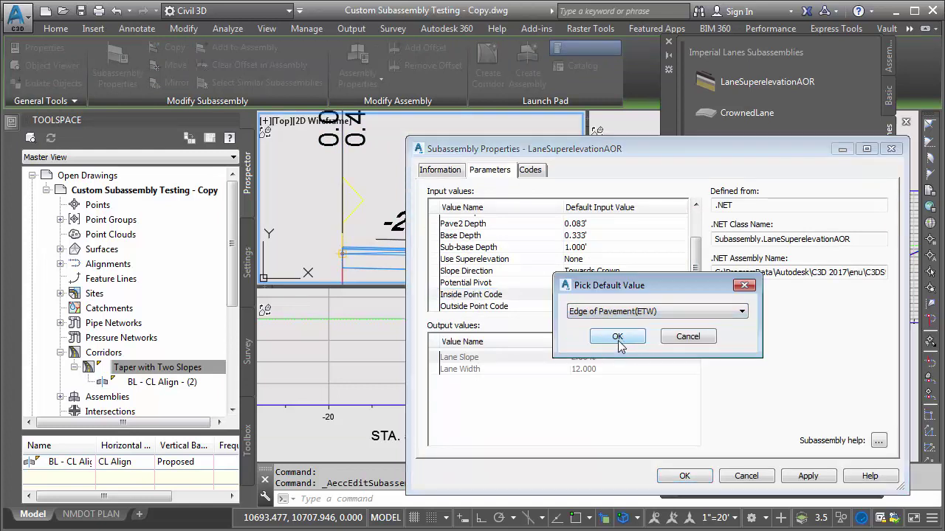
pyautogui.click(617, 336)
pyautogui.click(684, 476)
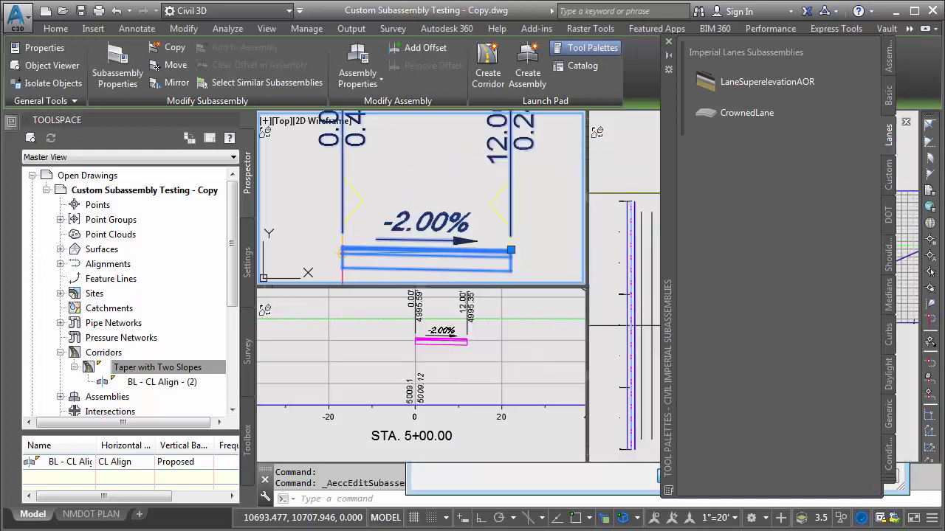
# Close the tool palettes and open the target mapping for the region of the Taper with Two Slopes corridor
pyautogui.click(457, 343)
pyautogui.scroll(3, 436, 362)
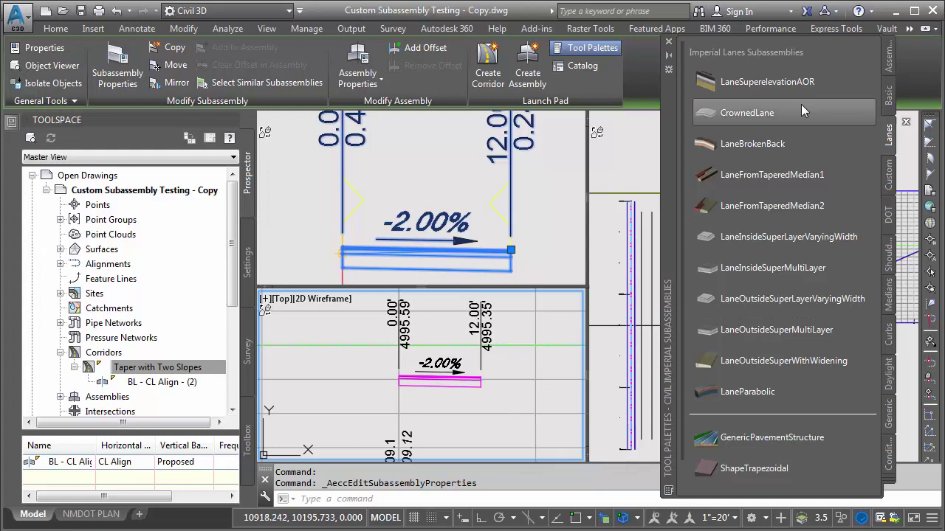
pyautogui.click(668, 42)
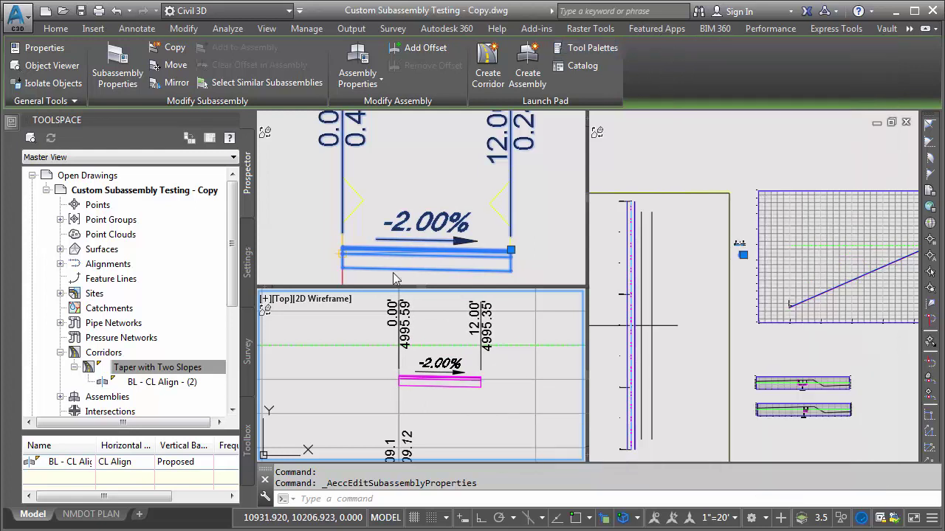
pyautogui.click(163, 368)
pyautogui.rightClick(158, 370)
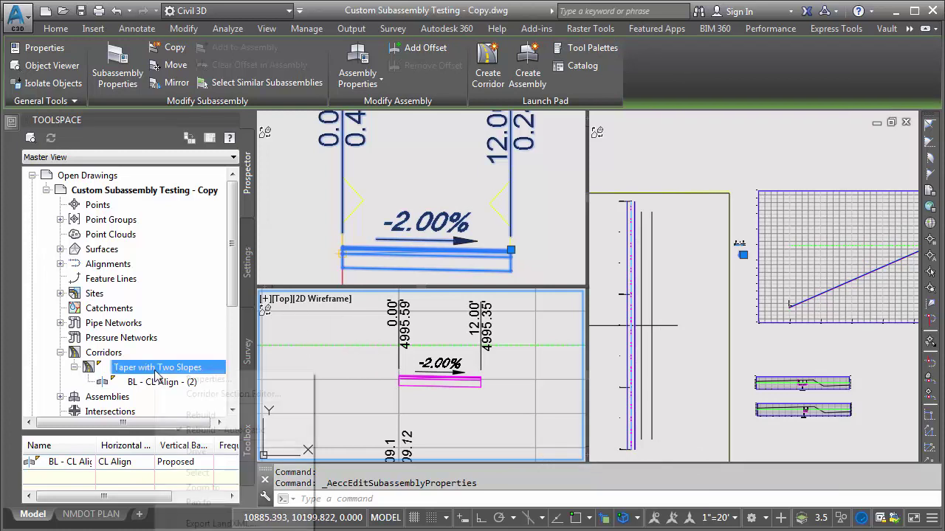
pyautogui.click(193, 381)
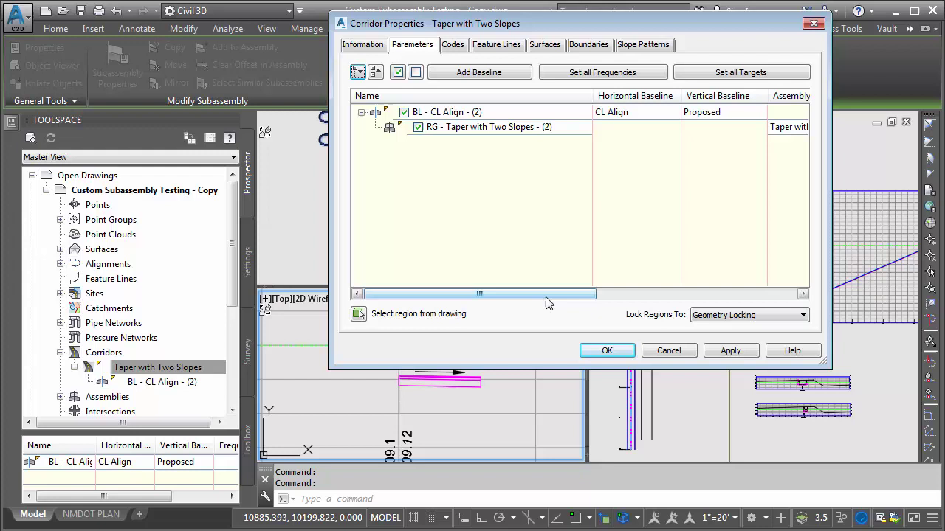
pyautogui.moveTo(549, 301); pyautogui.dragTo(744, 296)
pyautogui.click(799, 127)
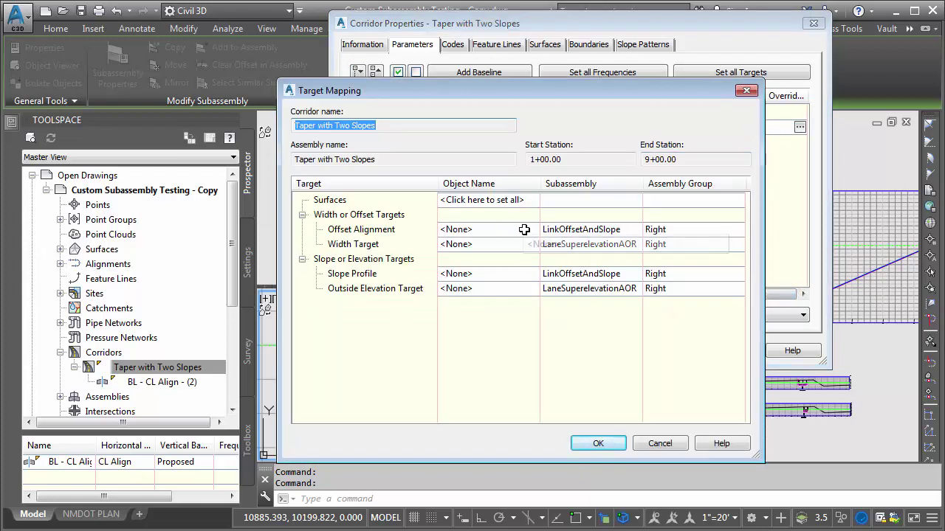
# Target the LinkOffsetAndSlope offset to the Right_Offset alignment and the LaneSuperelevationAOR width to the Left_Offset alignment
pyautogui.click(575, 231)
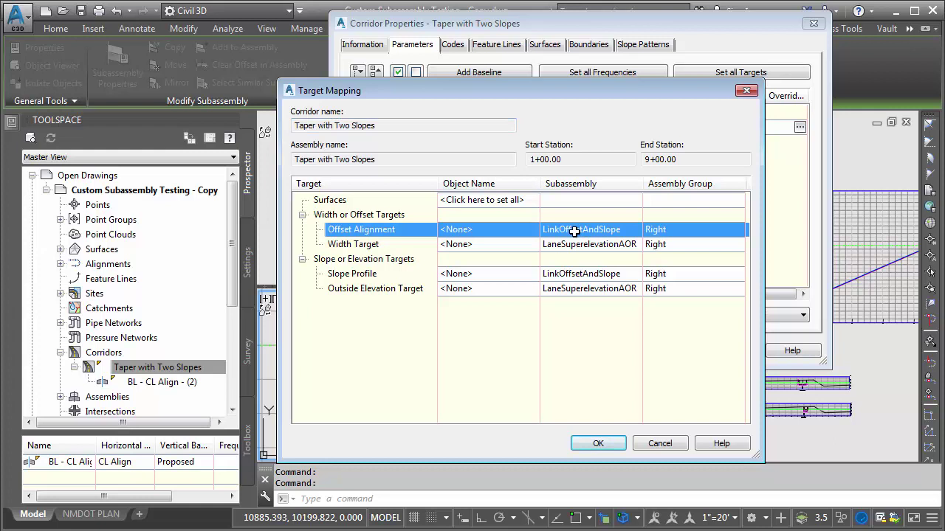
pyautogui.click(483, 231)
pyautogui.click(802, 279)
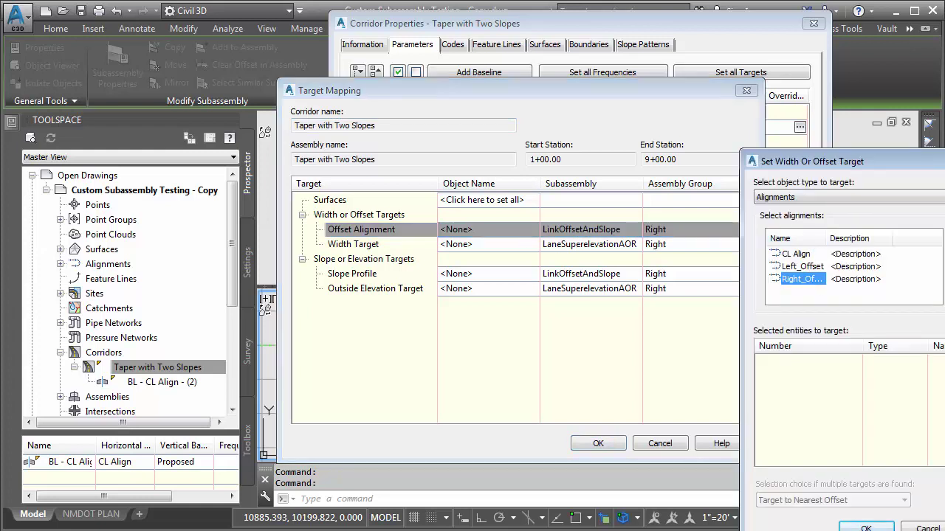
pyautogui.click(849, 527)
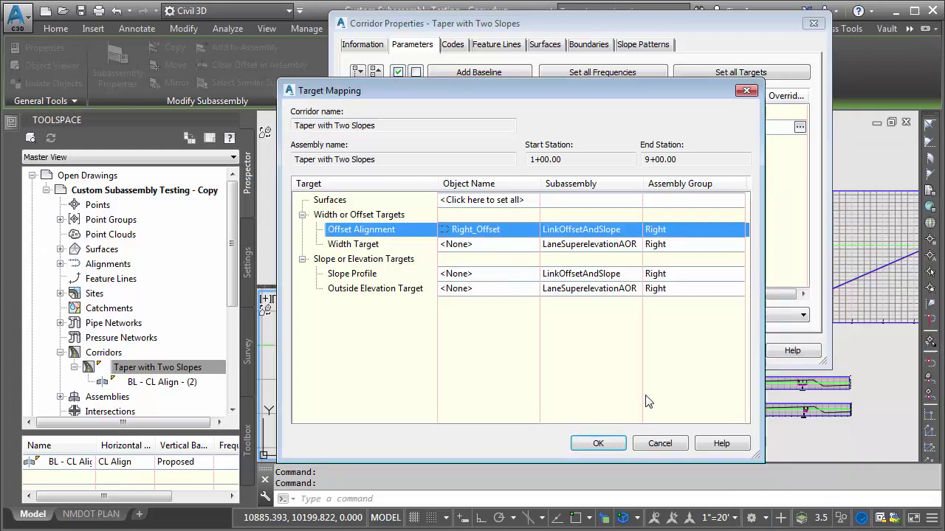
pyautogui.click(478, 246)
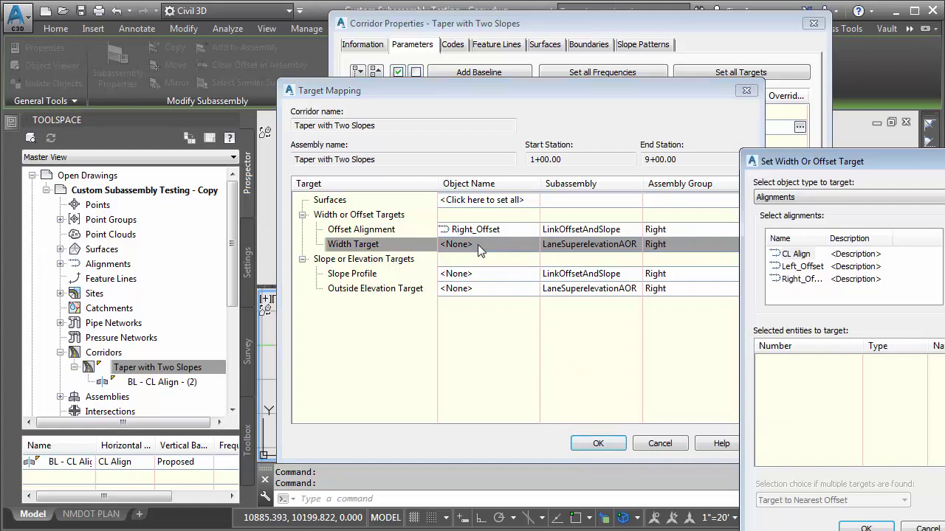
pyautogui.click(800, 267)
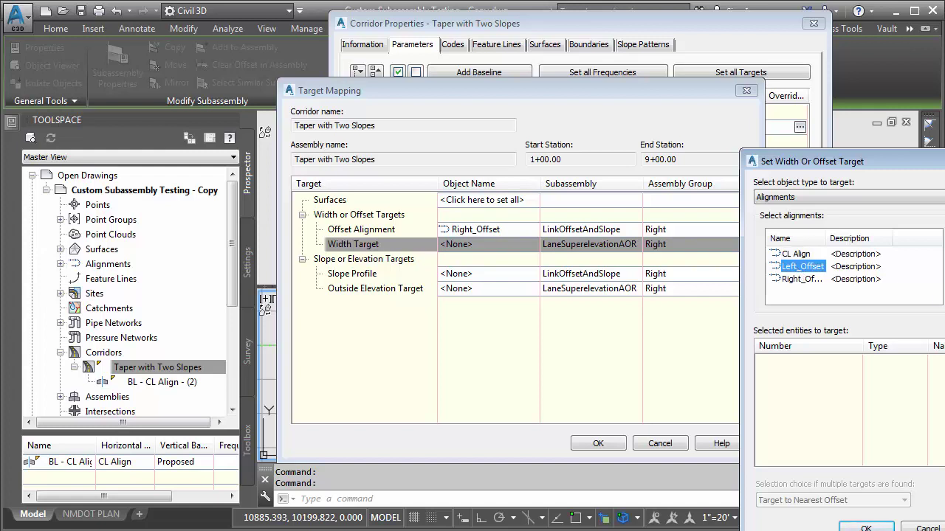
pyautogui.click(943, 316)
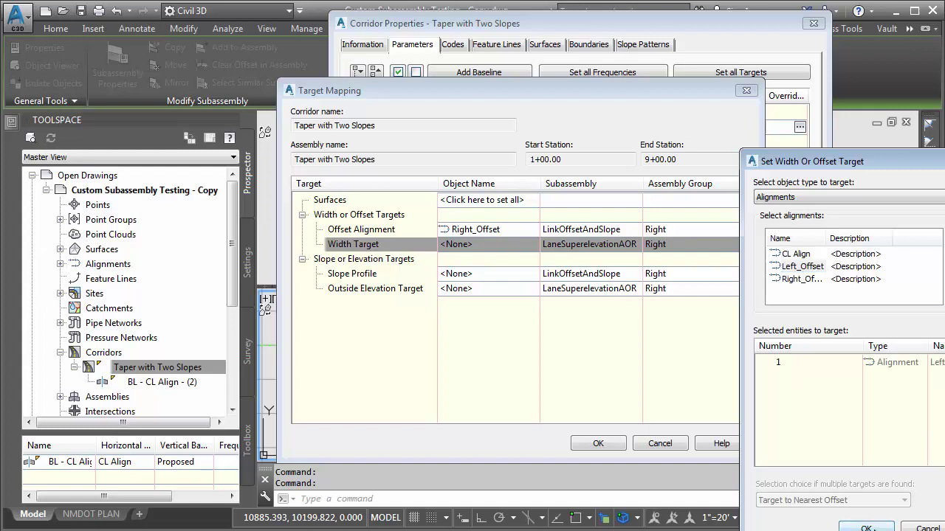
pyautogui.click(866, 529)
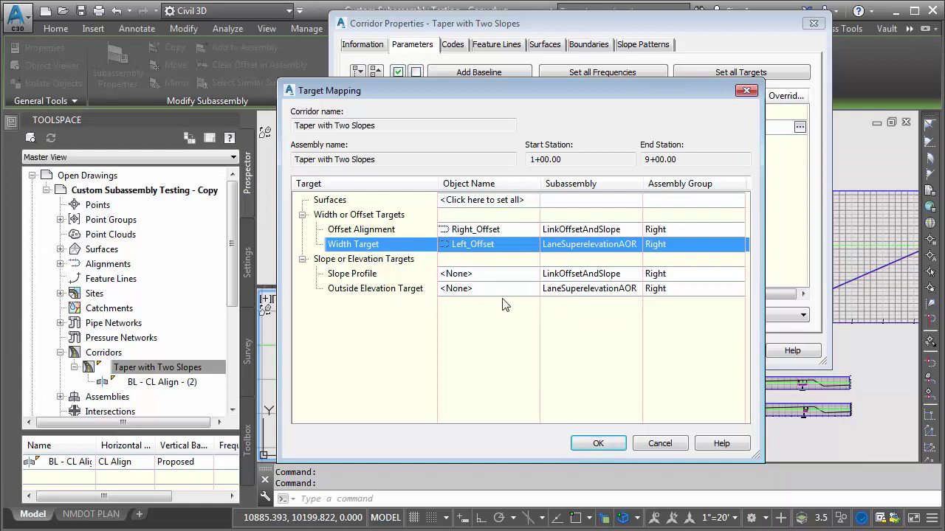
# Set the slope profile target of LinkOffsetAndSlope to the Right_Gutter profile of CL Align
pyautogui.click(482, 273)
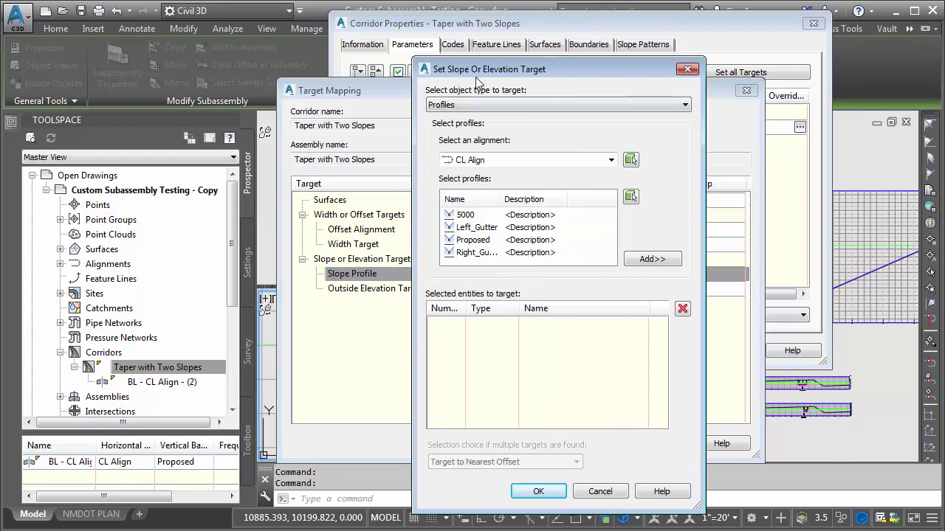
pyautogui.moveTo(477, 70); pyautogui.dragTo(569, 17)
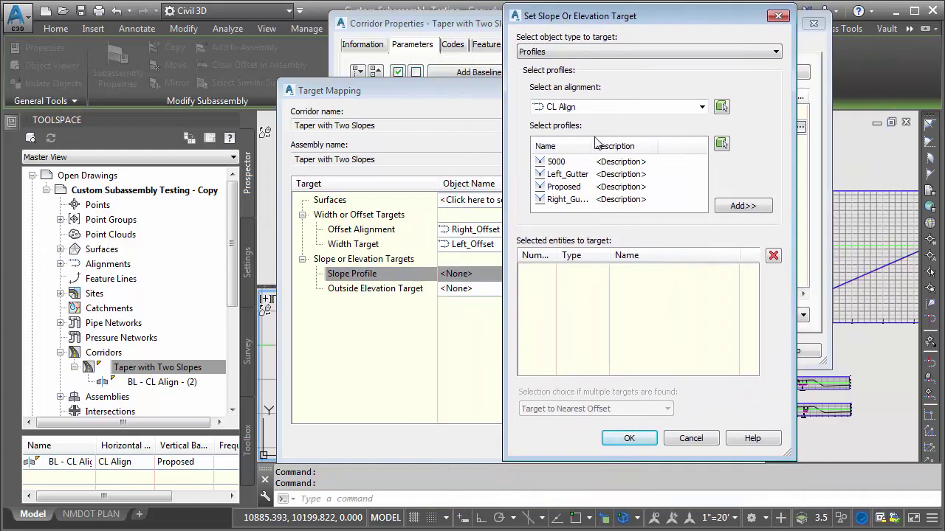
pyautogui.click(565, 199)
pyautogui.click(741, 206)
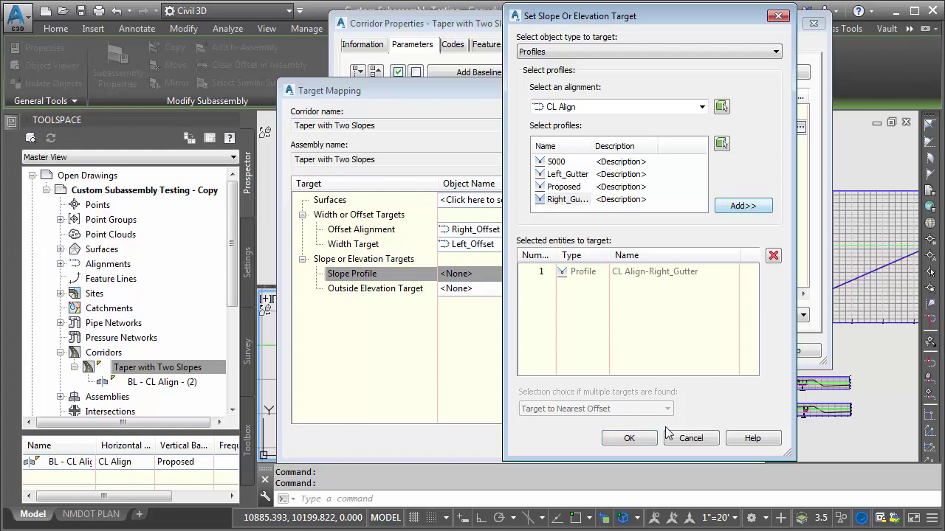
pyautogui.click(639, 439)
# Set the lane's outside elevation target to the Left_Gutter profile of CL Align and apply the corridor changes
pyautogui.click(399, 290)
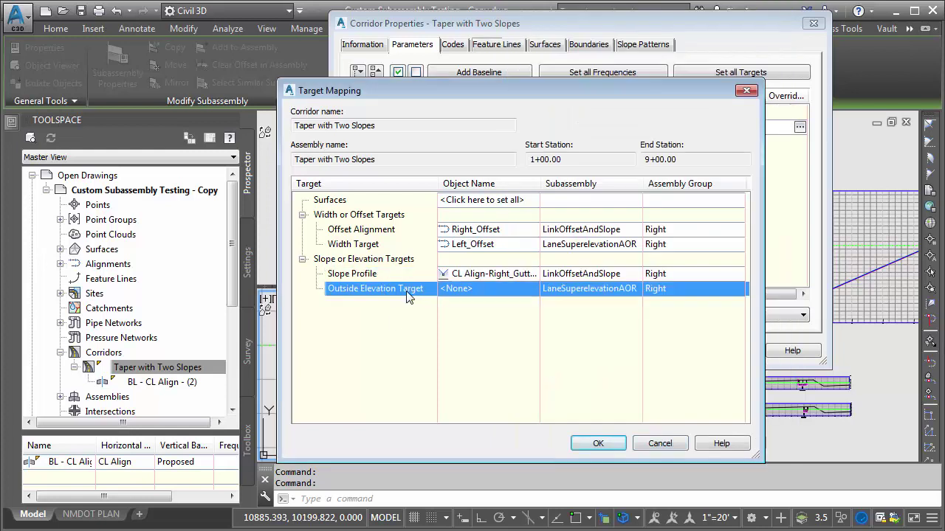
pyautogui.click(483, 289)
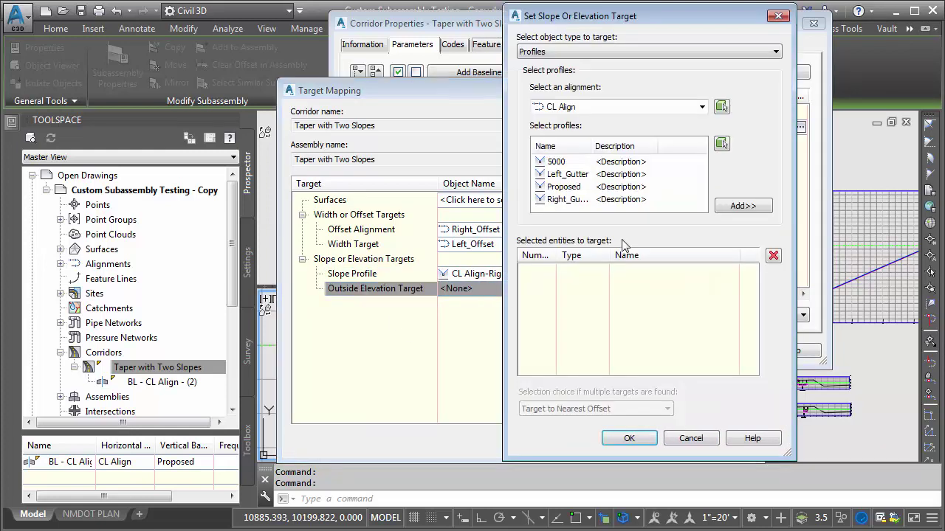
pyautogui.click(568, 175)
pyautogui.click(740, 207)
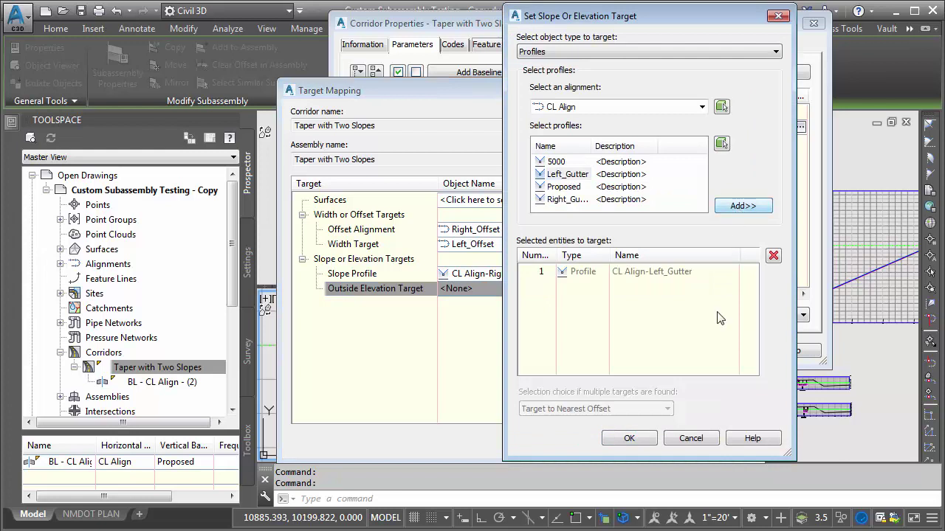
pyautogui.click(629, 439)
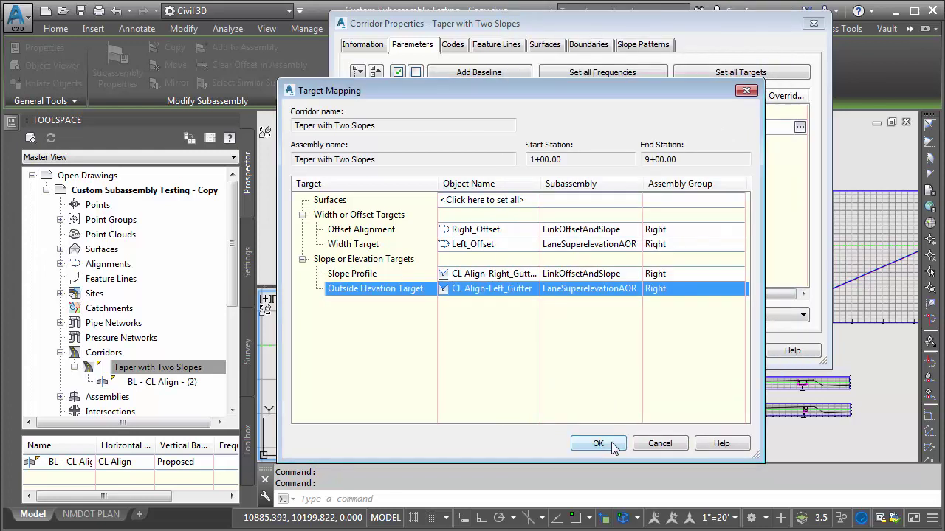
pyautogui.click(612, 445)
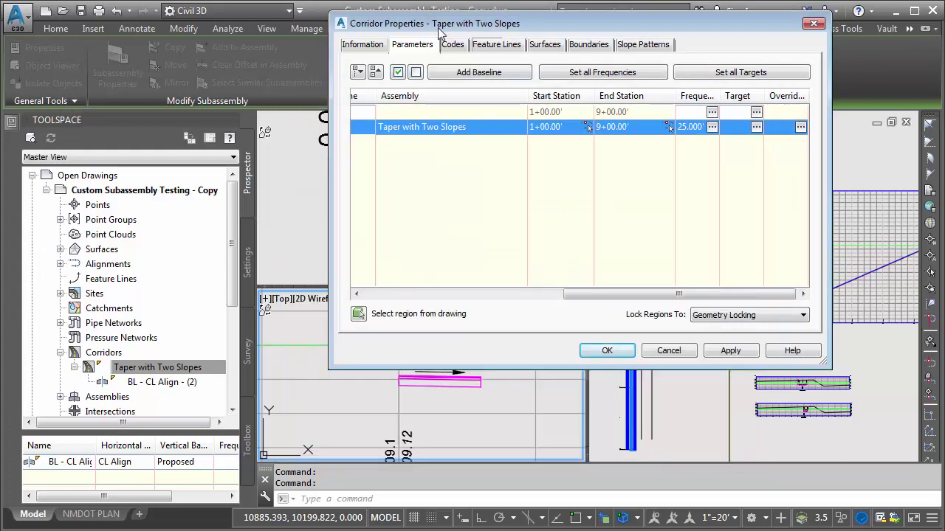
pyautogui.moveTo(439, 31); pyautogui.dragTo(612, 44)
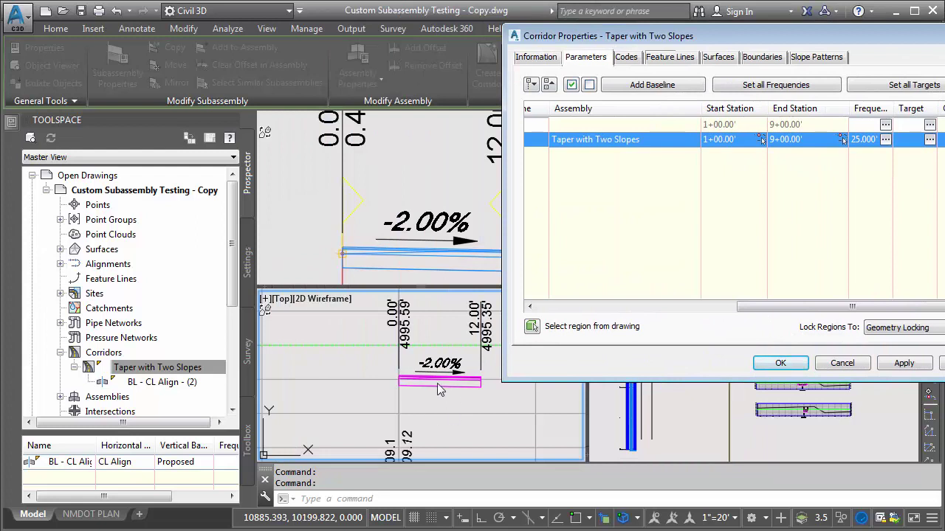
pyautogui.click(778, 365)
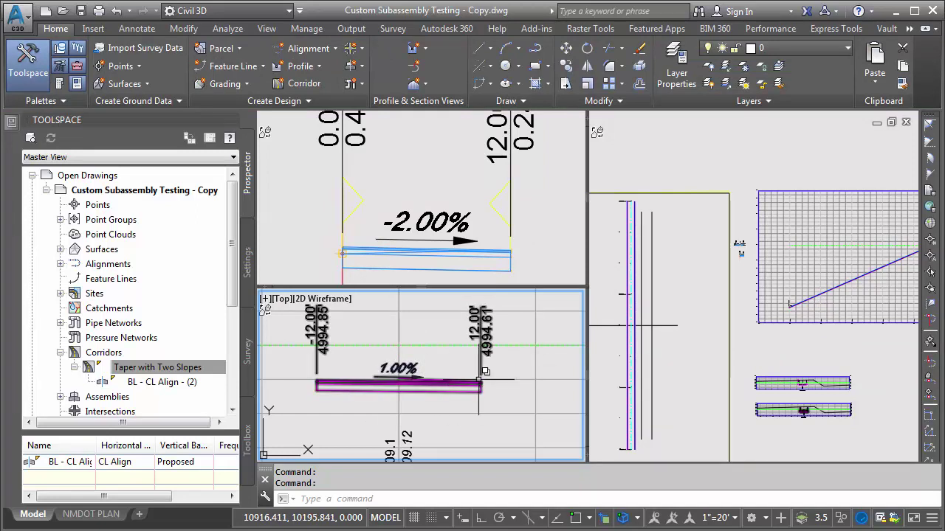
# Open the parameters of the LinkOffsetAndSlope subassembly from its sloping link in the assembly
pyautogui.moveTo(481, 384)
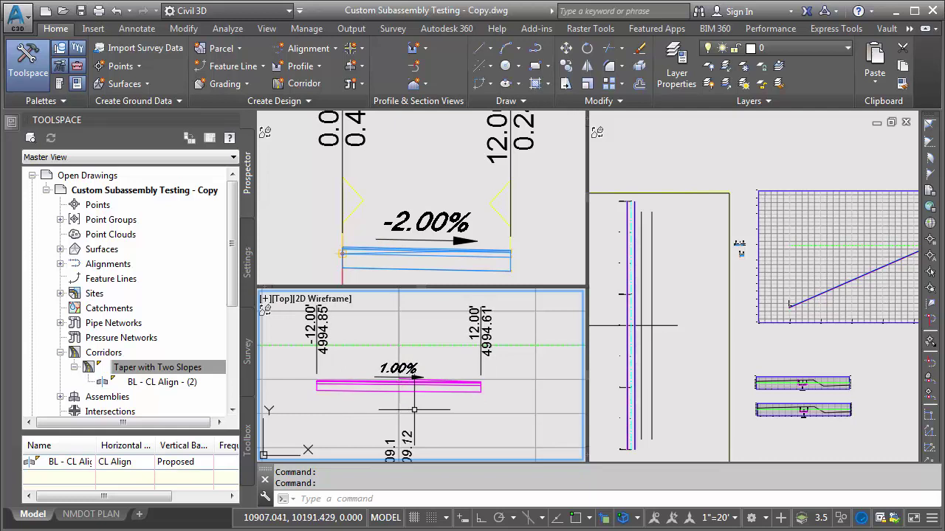
pyautogui.click(371, 266)
pyautogui.scroll(8, 370, 264)
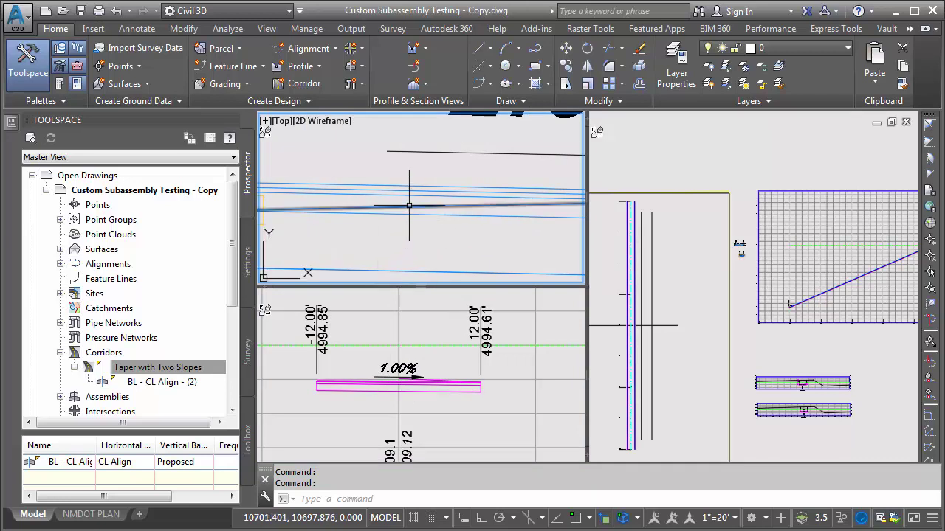
pyautogui.click(409, 205)
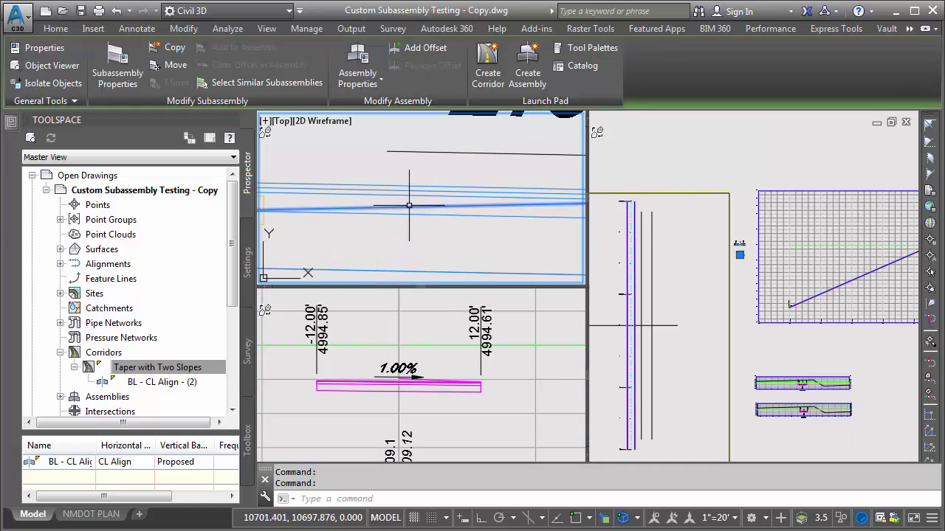
pyautogui.click(118, 68)
pyautogui.click(491, 169)
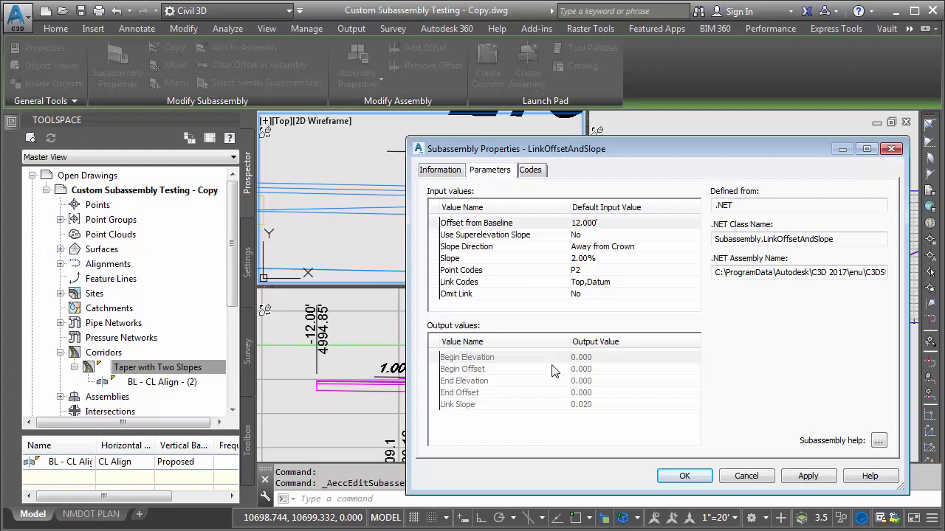
# Set Omit Link to Yes for LinkOffsetAndSlope, apply the change and clear the selection
pyautogui.click(560, 295)
pyautogui.doubleClick(583, 294)
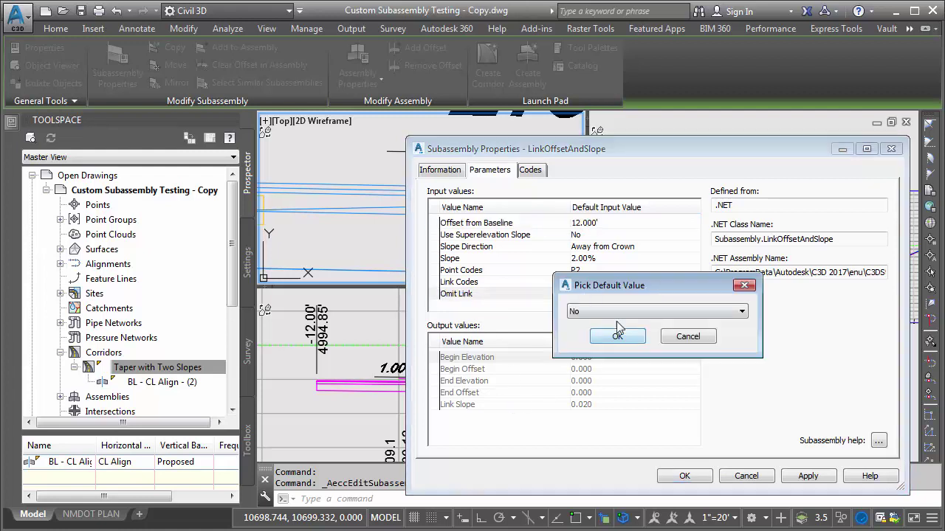
pyautogui.click(612, 310)
pyautogui.click(608, 324)
pyautogui.click(615, 337)
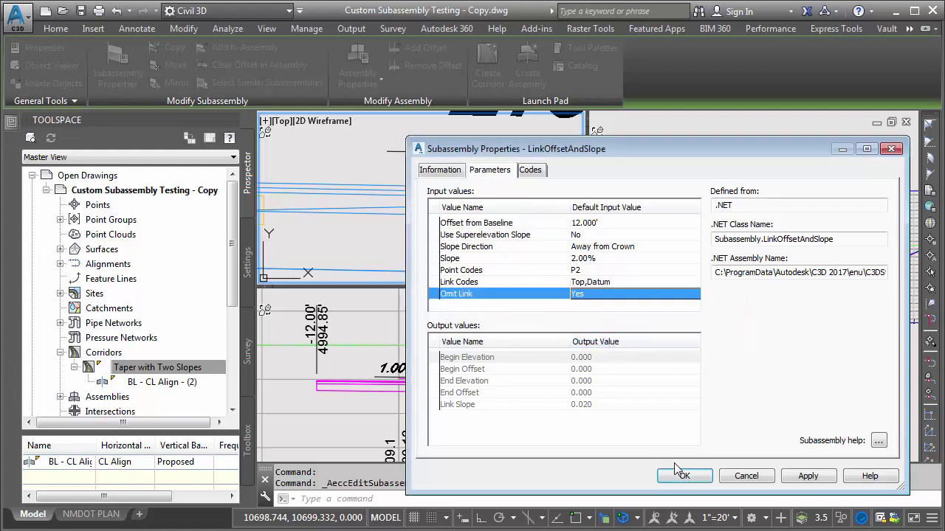
pyautogui.click(684, 476)
pyautogui.click(458, 233)
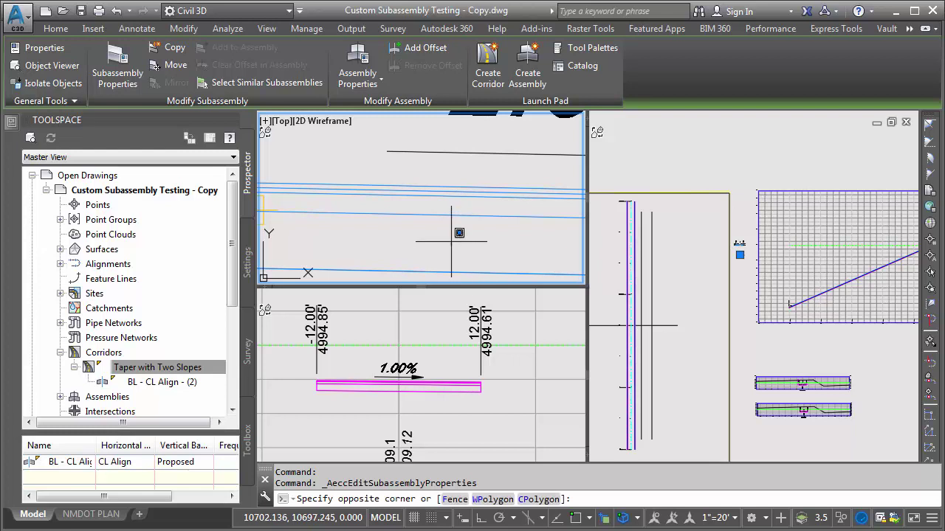
pyautogui.scroll(-3, 462, 240)
pyautogui.press('Escape')
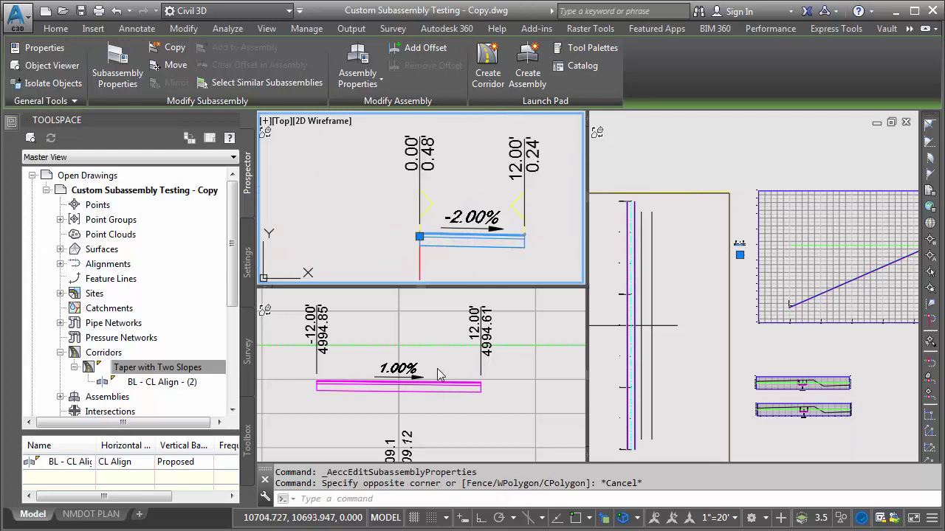
pyautogui.press('Escape')
# Lower all PVIs of the Right_Gutter profile with an elevation change of -.25 and close the profile layout tools
pyautogui.click(708, 341)
pyautogui.scroll(4, 708, 323)
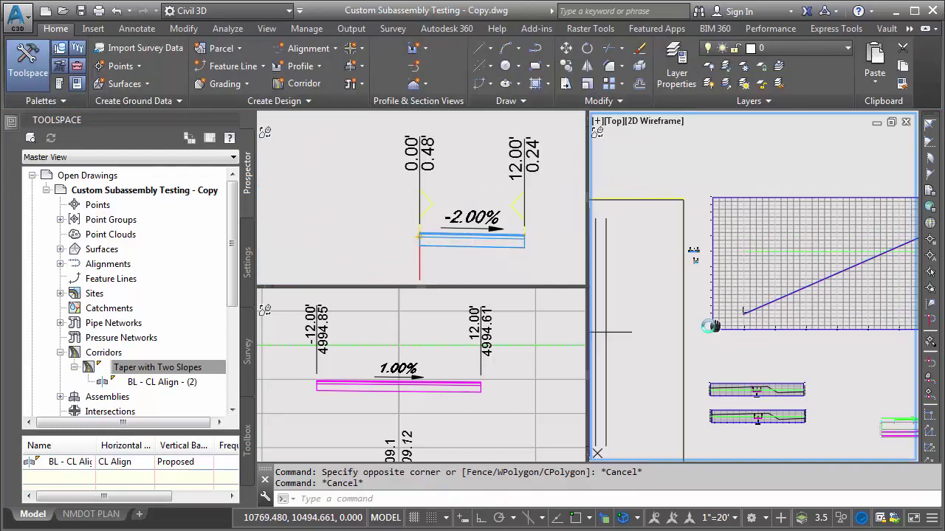
pyautogui.scroll(5, 738, 316)
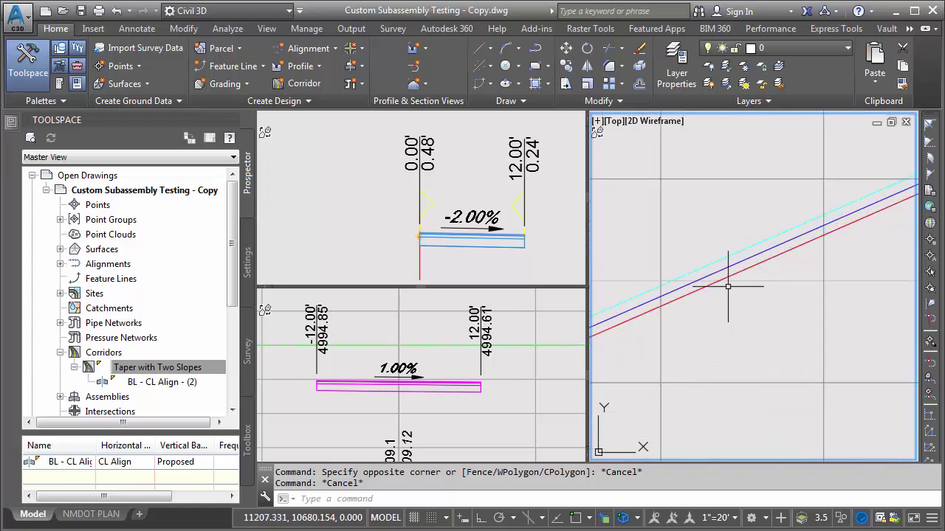
pyautogui.click(728, 276)
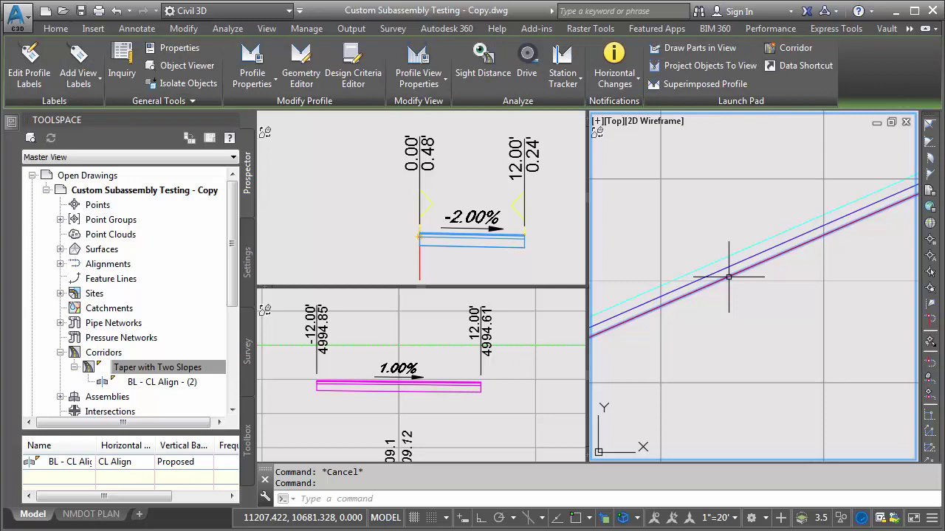
pyautogui.click(303, 67)
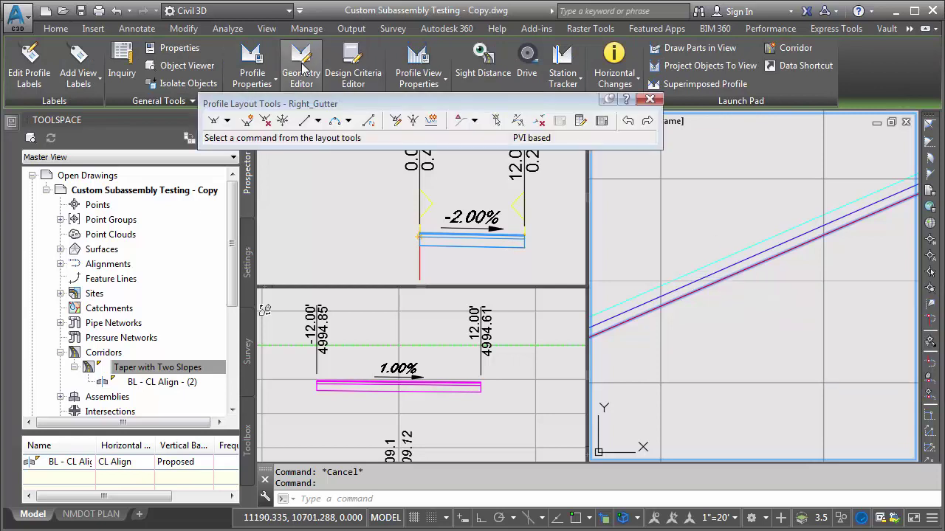
pyautogui.click(413, 121)
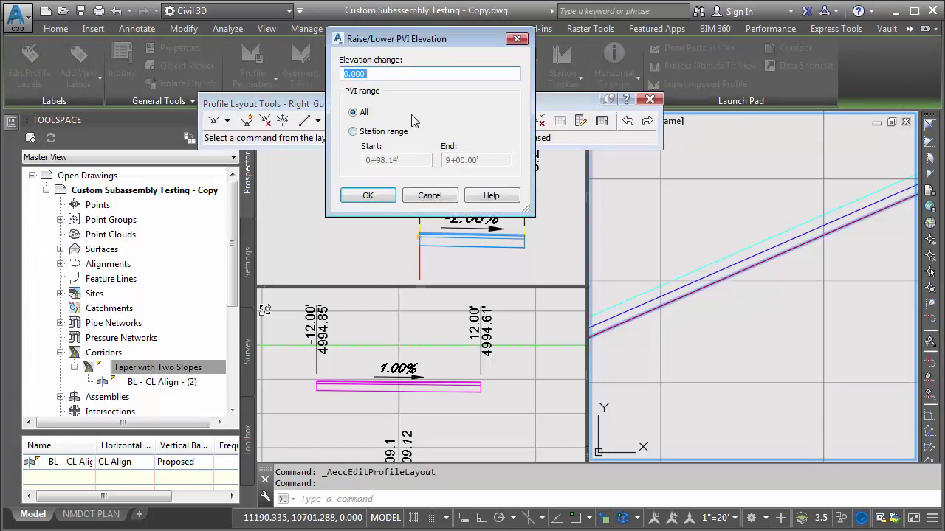
pyautogui.write('-.25')
pyautogui.click(369, 196)
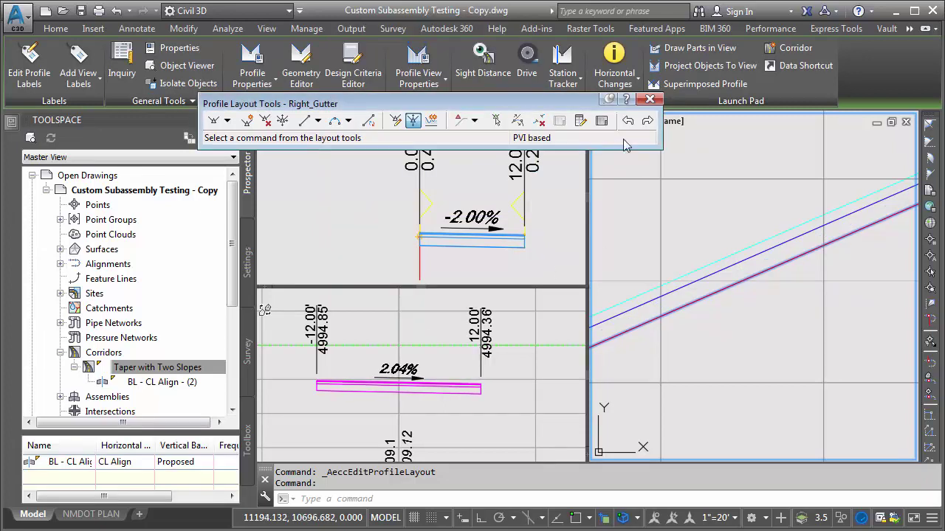
pyautogui.click(649, 98)
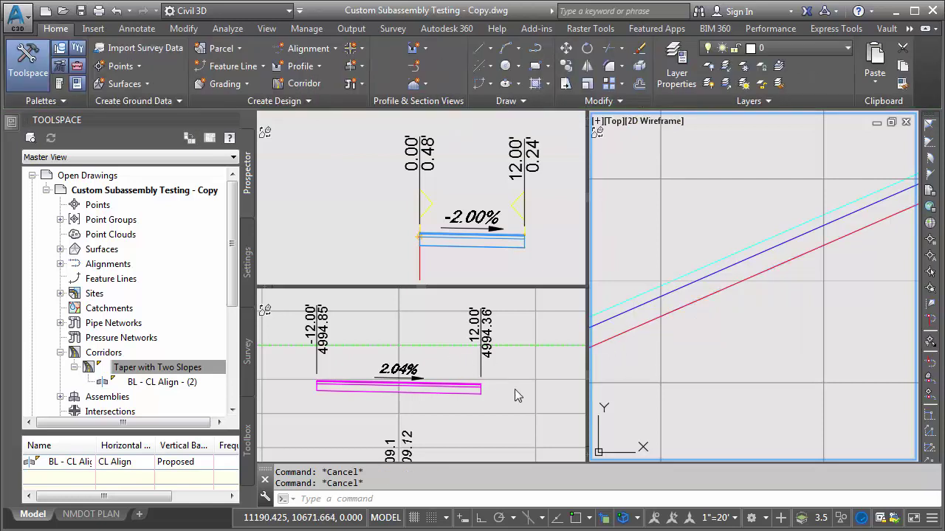